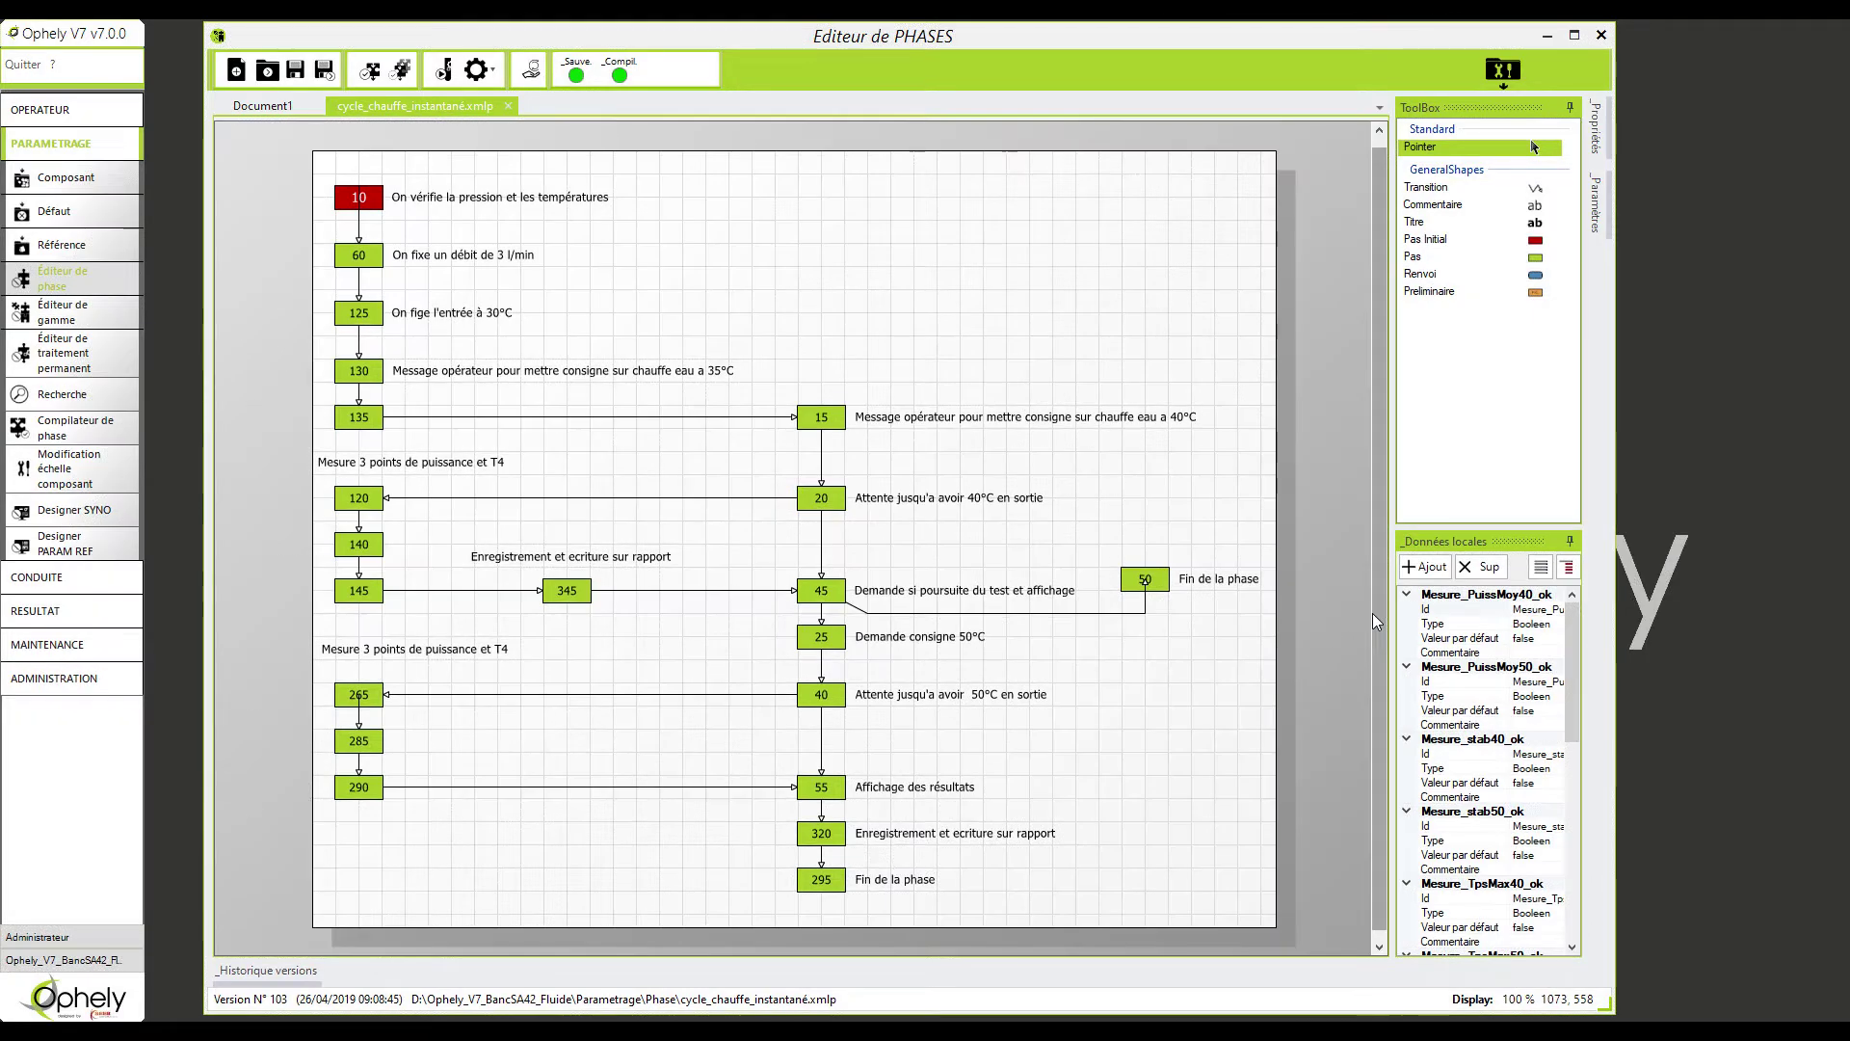
pyautogui.doubleClick(360, 252)
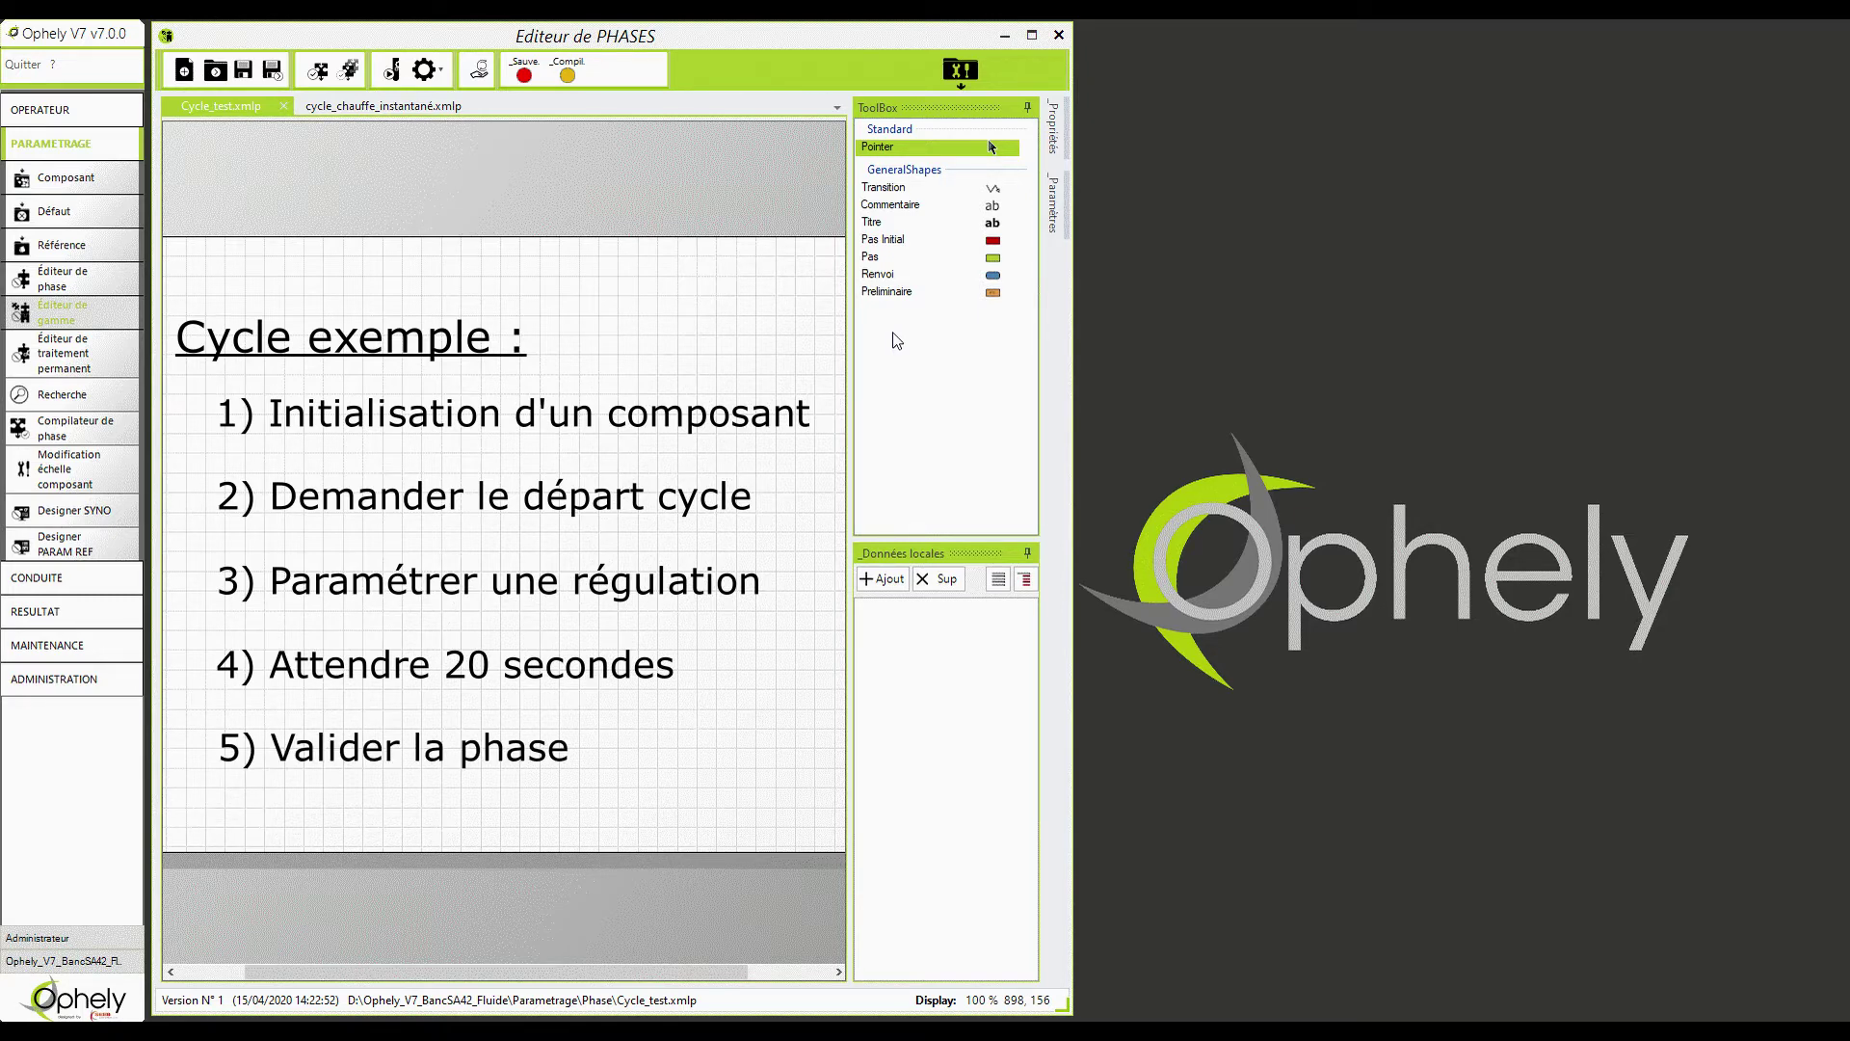
# Place an initial step and four regular steps below it in a vertical column on the empty Cycle_test.xmlp diagram.
pyautogui.moveTo(883, 239); pyautogui.dragTo(460, 403)
pyautogui.moveTo(872, 257); pyautogui.dragTo(460, 463)
pyautogui.moveTo(872, 256); pyautogui.dragTo(461, 522)
pyautogui.moveTo(872, 256); pyautogui.dragTo(482, 583)
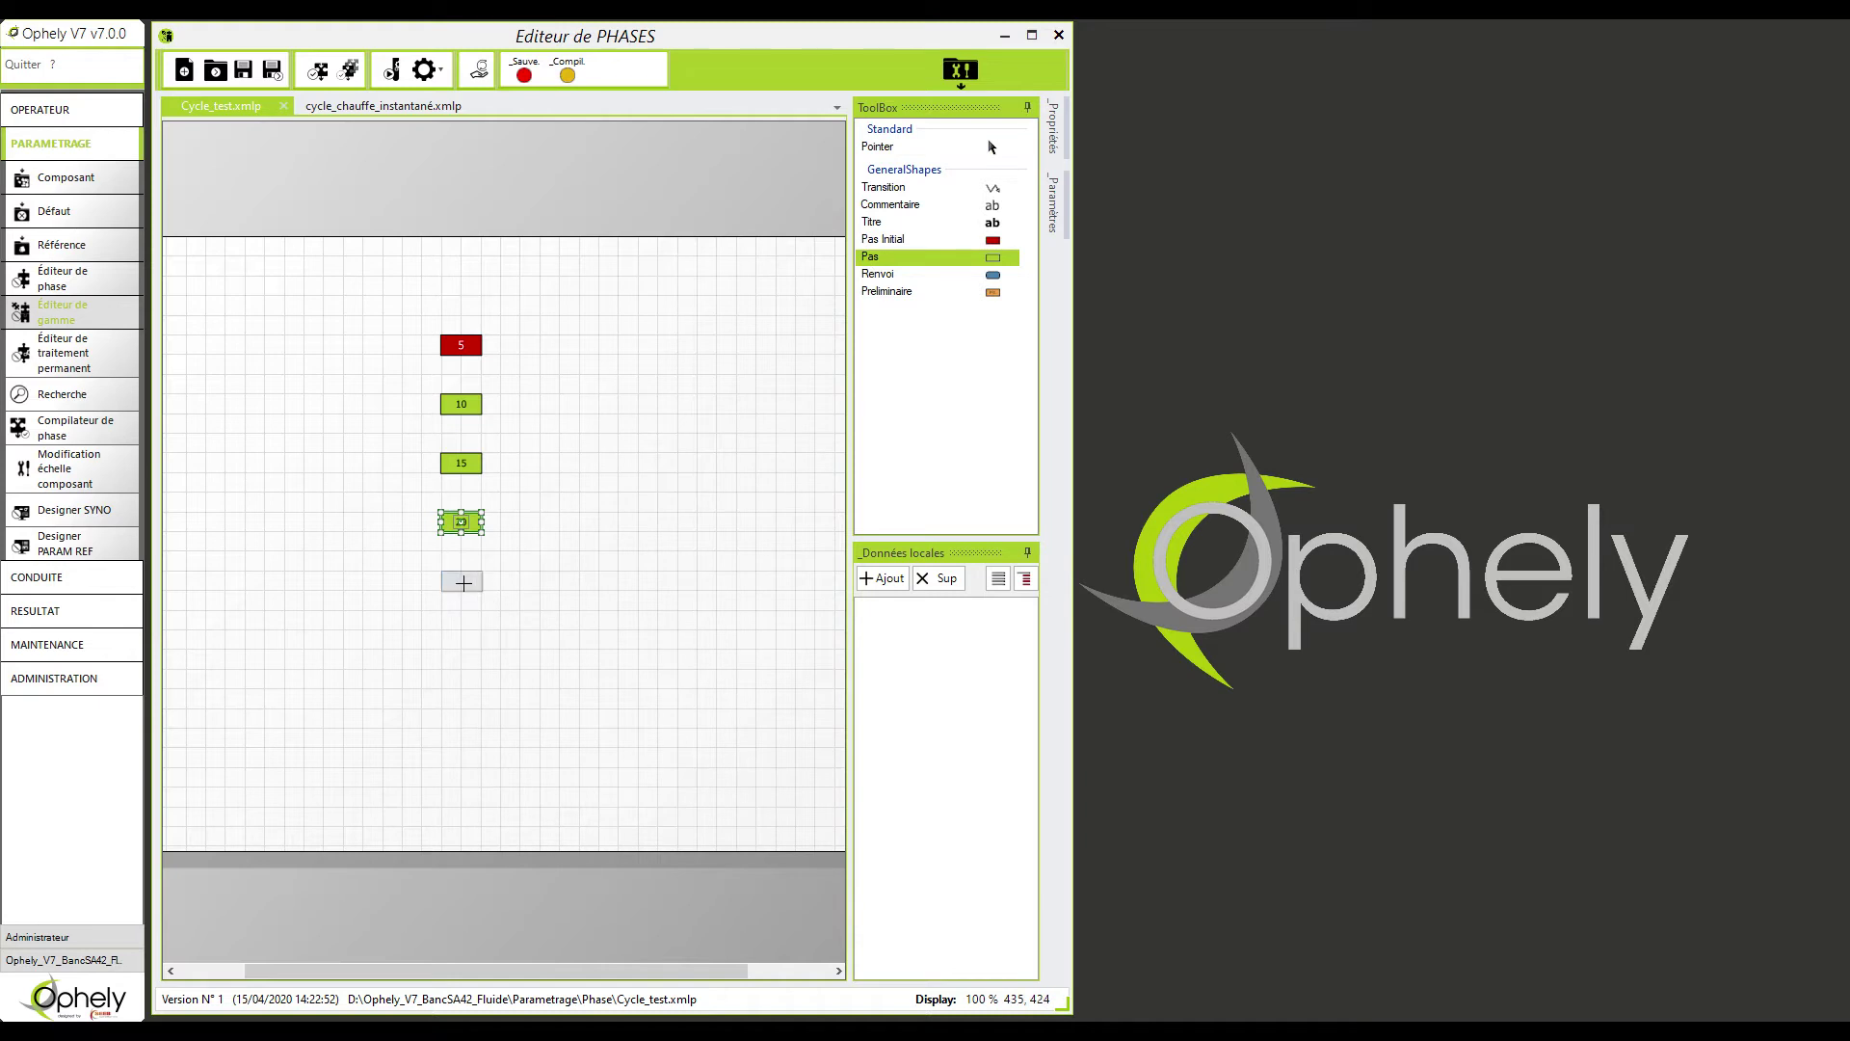
# Link the five steps in sequence with transitions, from initial step 5 down to step 25.
pyautogui.click(910, 188)
pyautogui.moveTo(459, 349); pyautogui.dragTo(472, 517)
pyautogui.click(903, 190)
pyautogui.click(935, 190)
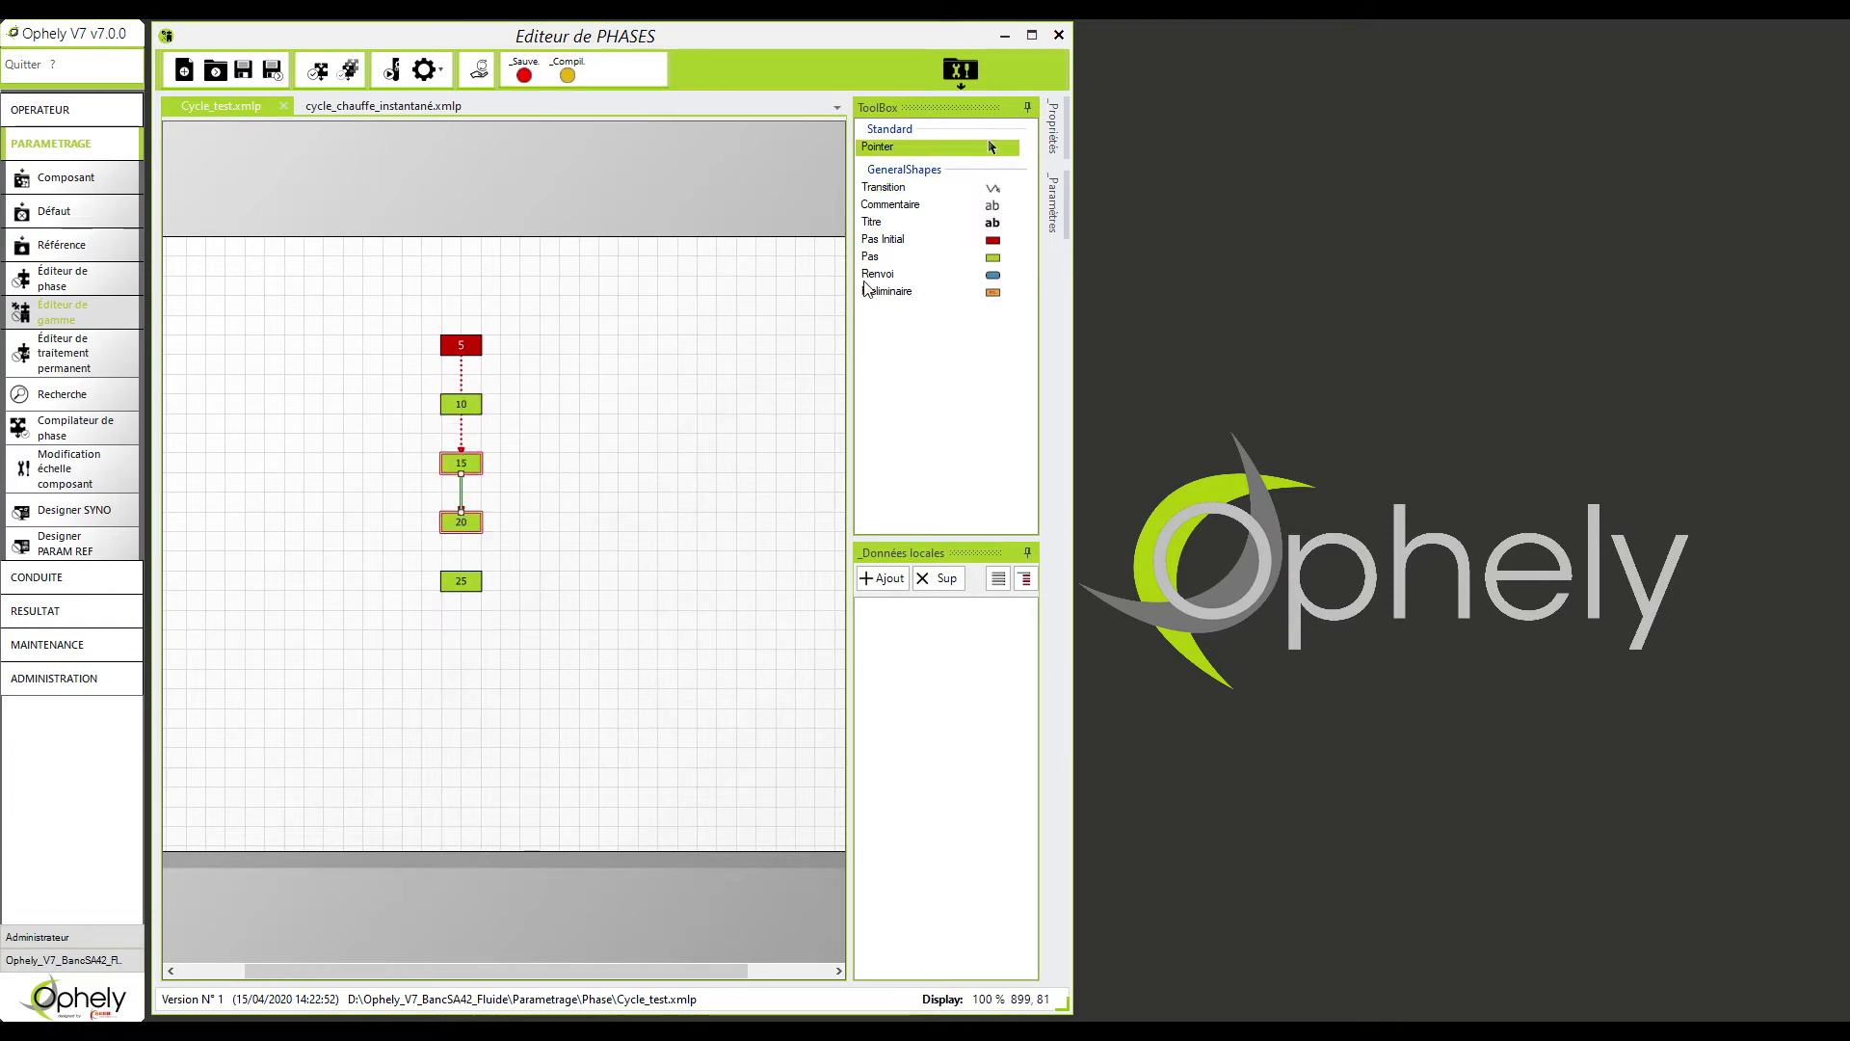
pyautogui.click(892, 188)
pyautogui.moveTo(474, 520); pyautogui.dragTo(462, 578)
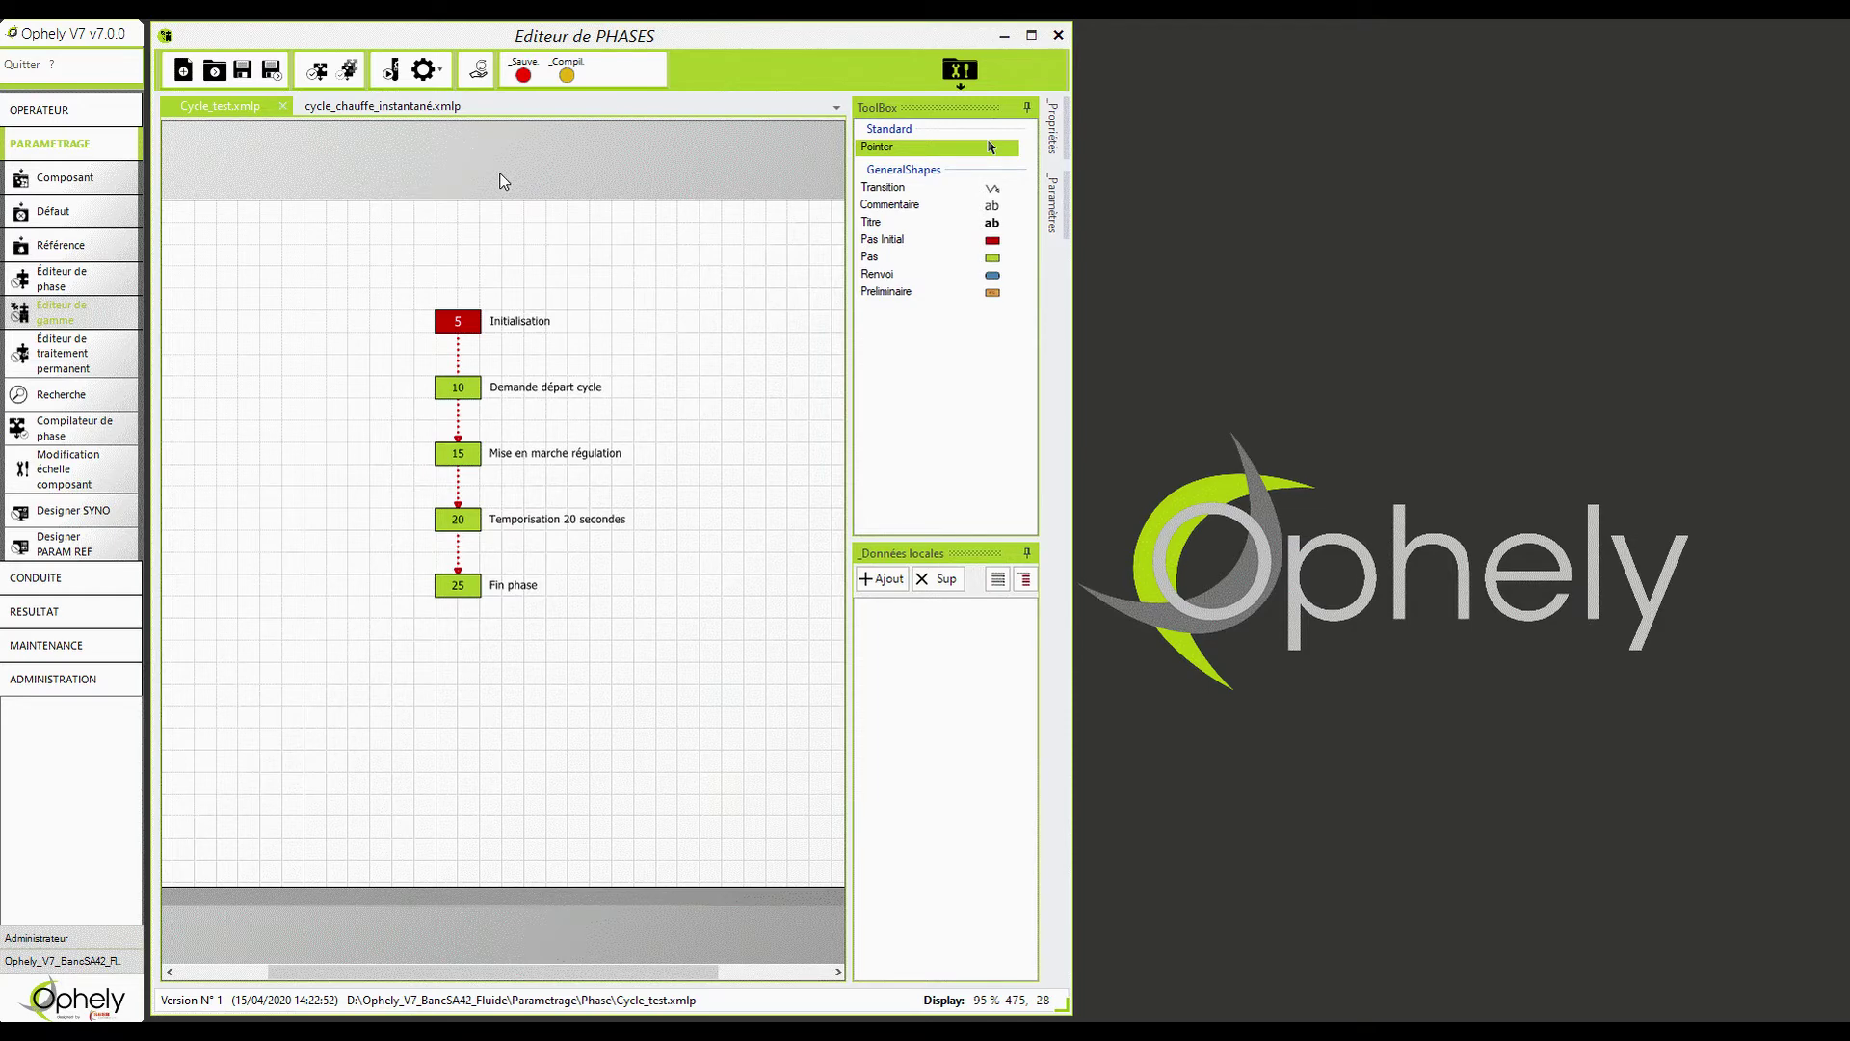
# In initial step 5, filter the variables to booleans and add the action Commande_Circulateur_M1= VRAI.
pyautogui.doubleClick(434, 309)
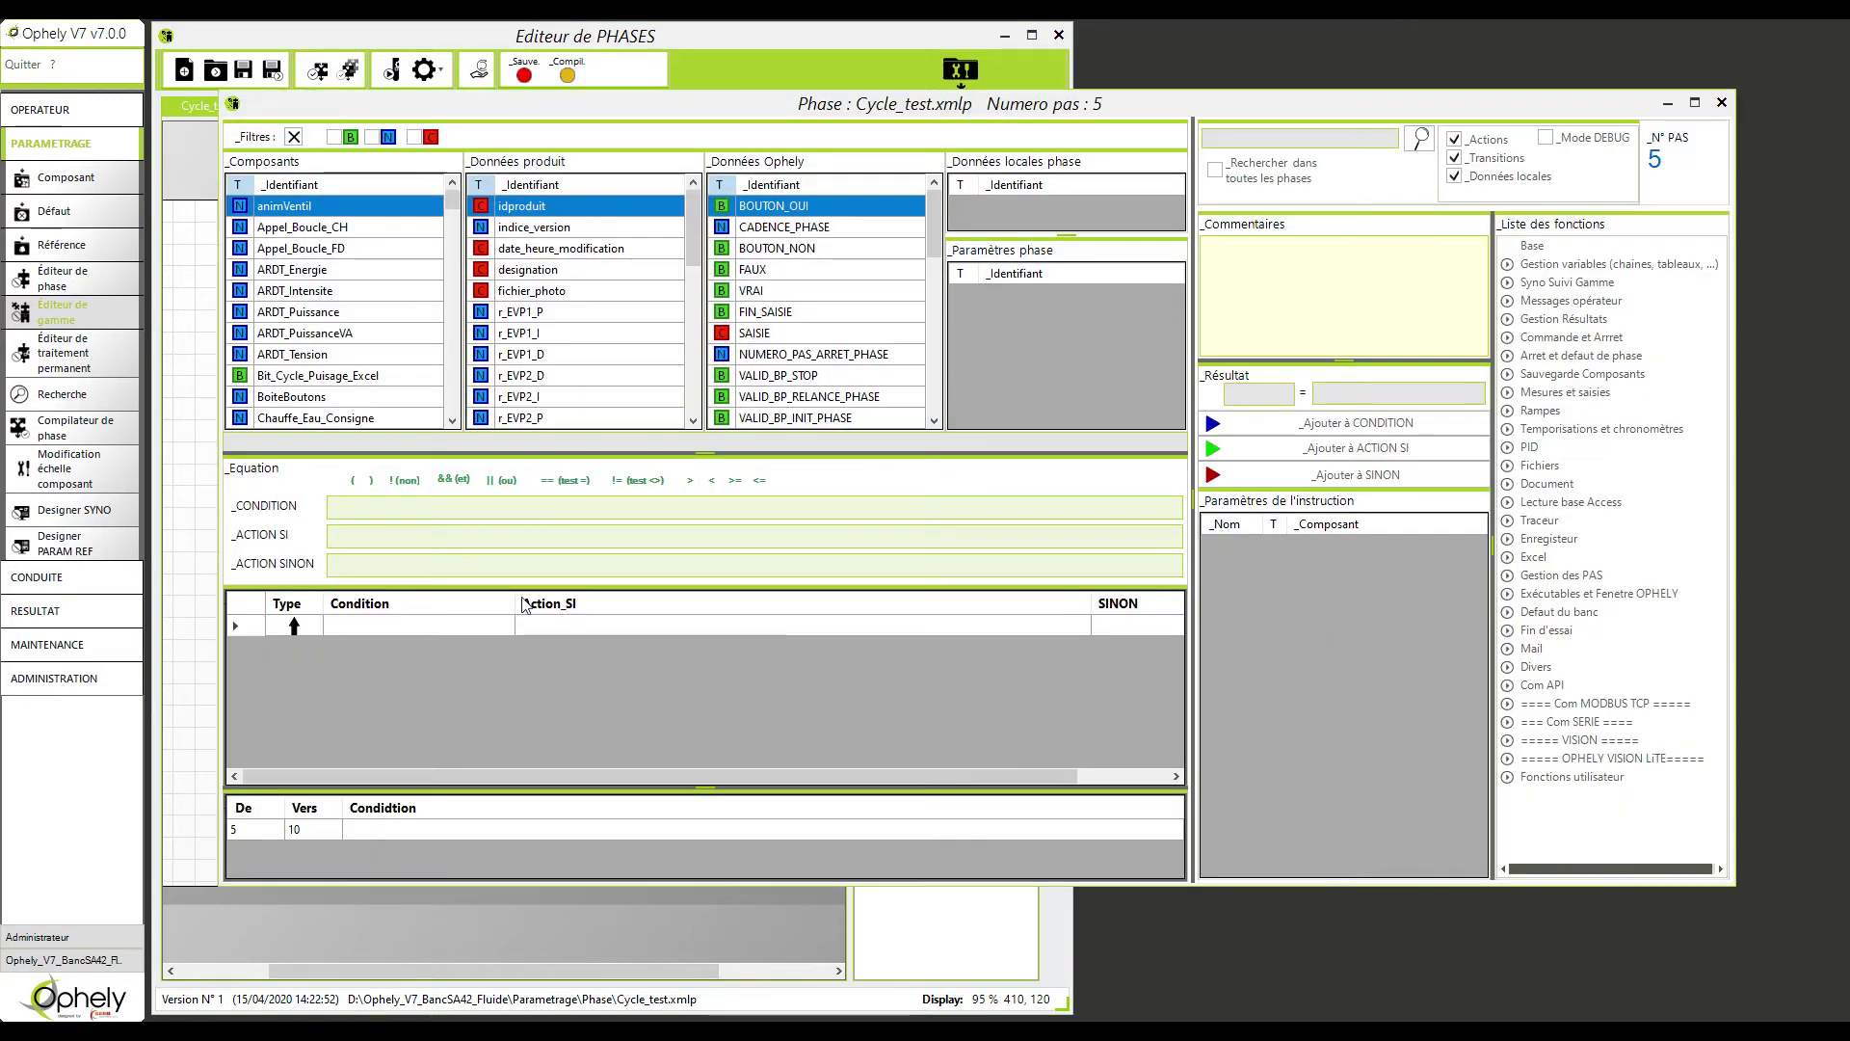
pyautogui.click(334, 137)
pyautogui.moveTo(289, 205); pyautogui.dragTo(726, 628)
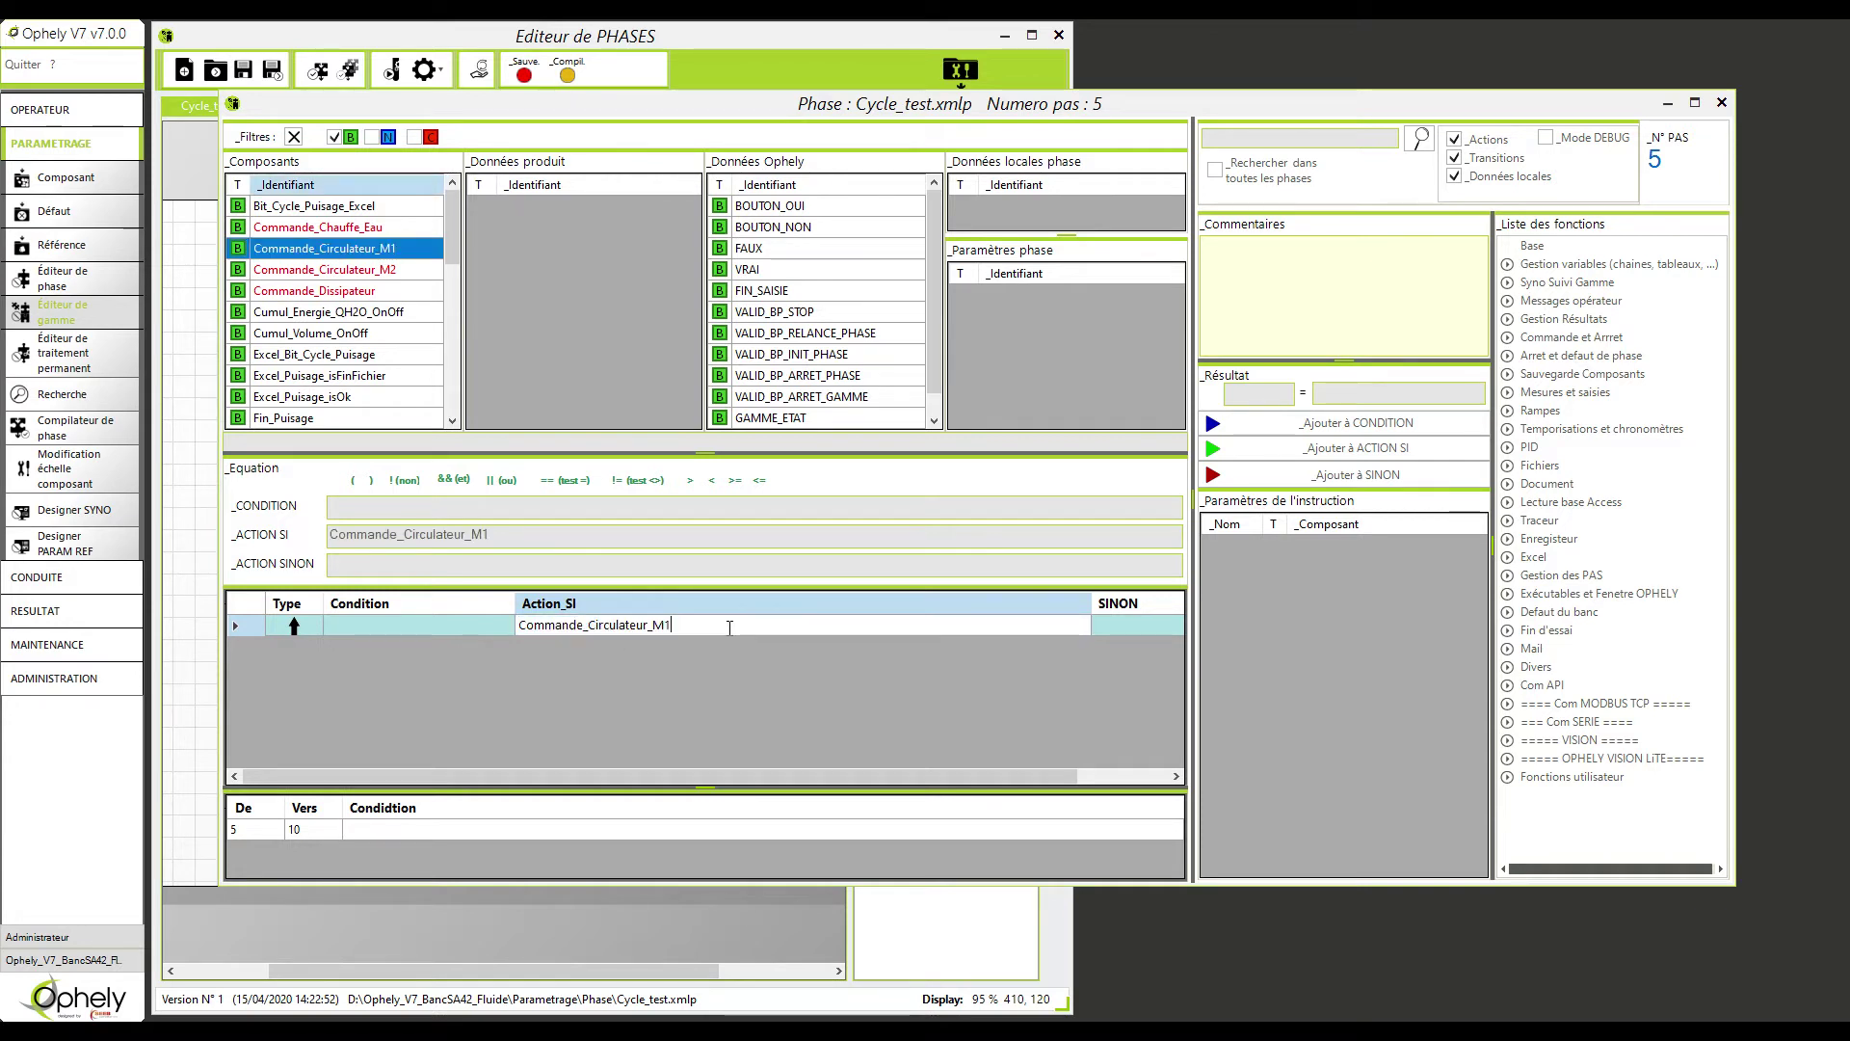
pyautogui.click(729, 627)
pyautogui.write('=')
pyautogui.moveTo(762, 273); pyautogui.dragTo(781, 627)
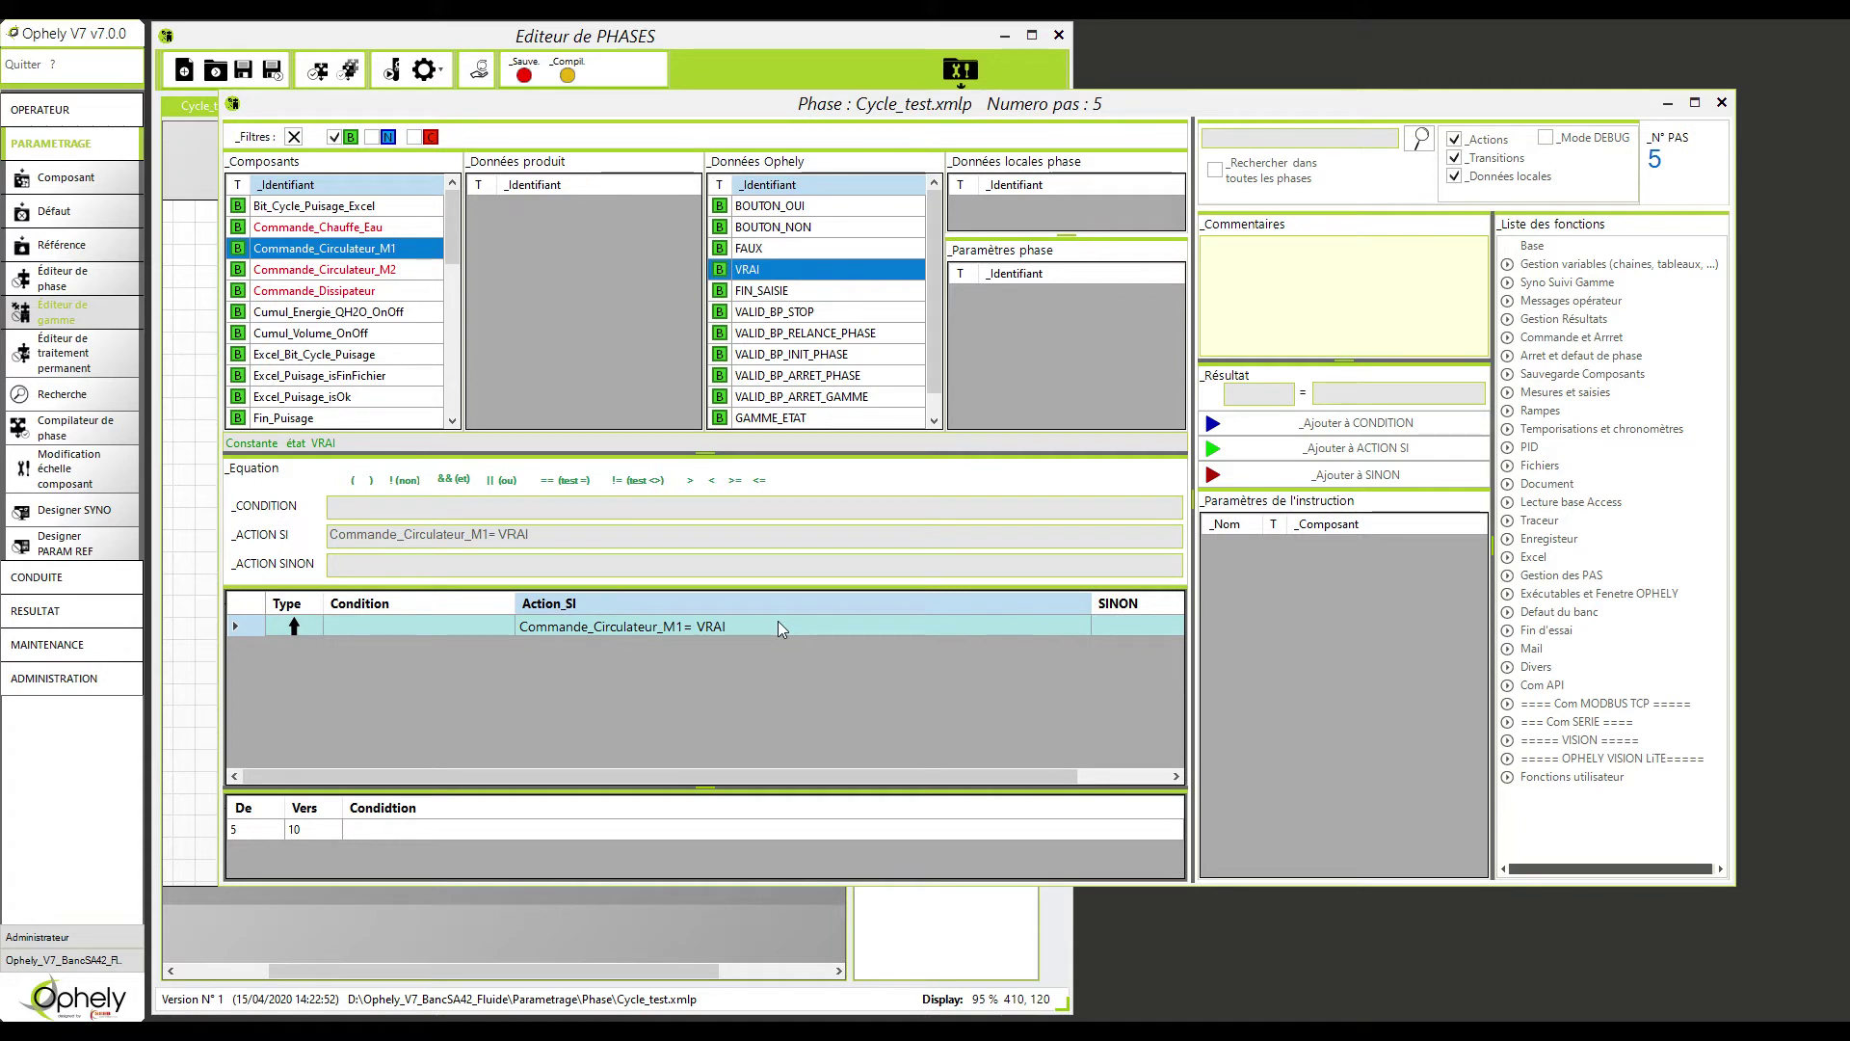
# Set the condition of the transition from step 5 to step 10 to VRAI and close the step.
pyautogui.click(592, 833)
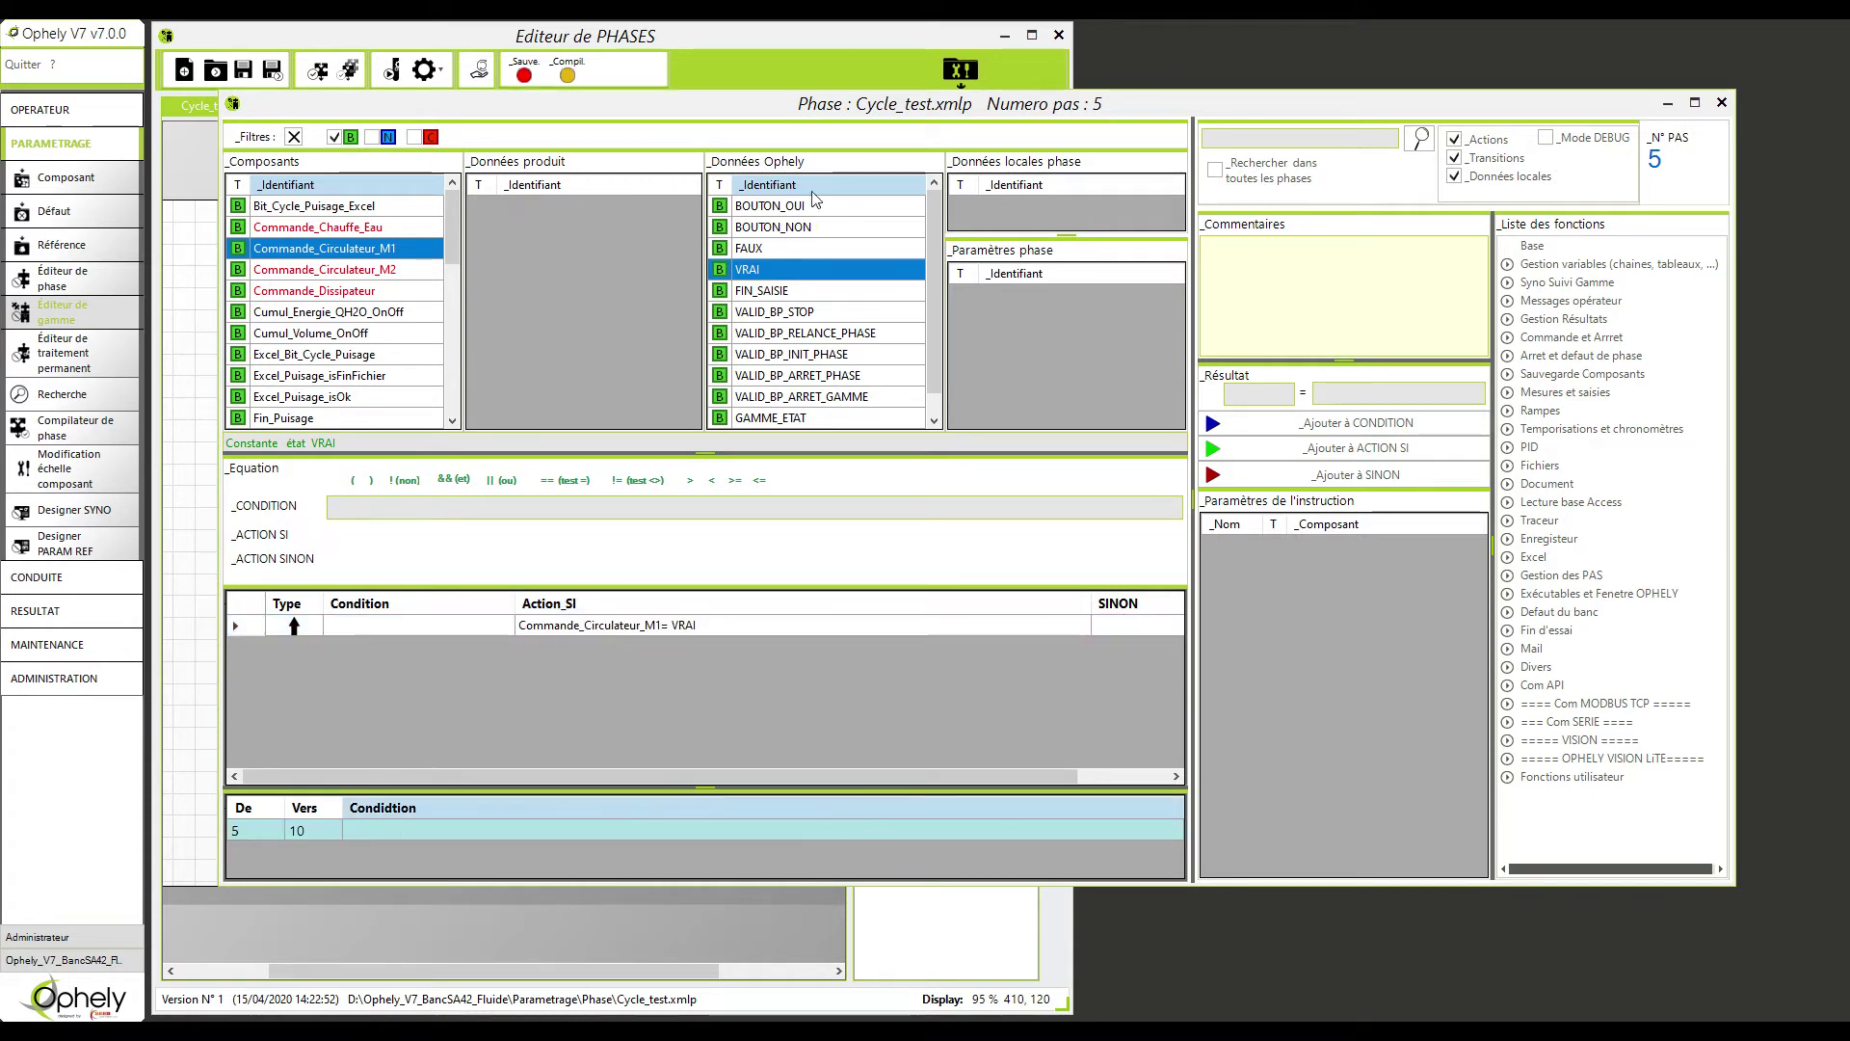
pyautogui.moveTo(751, 271); pyautogui.dragTo(493, 836)
pyautogui.click(1722, 103)
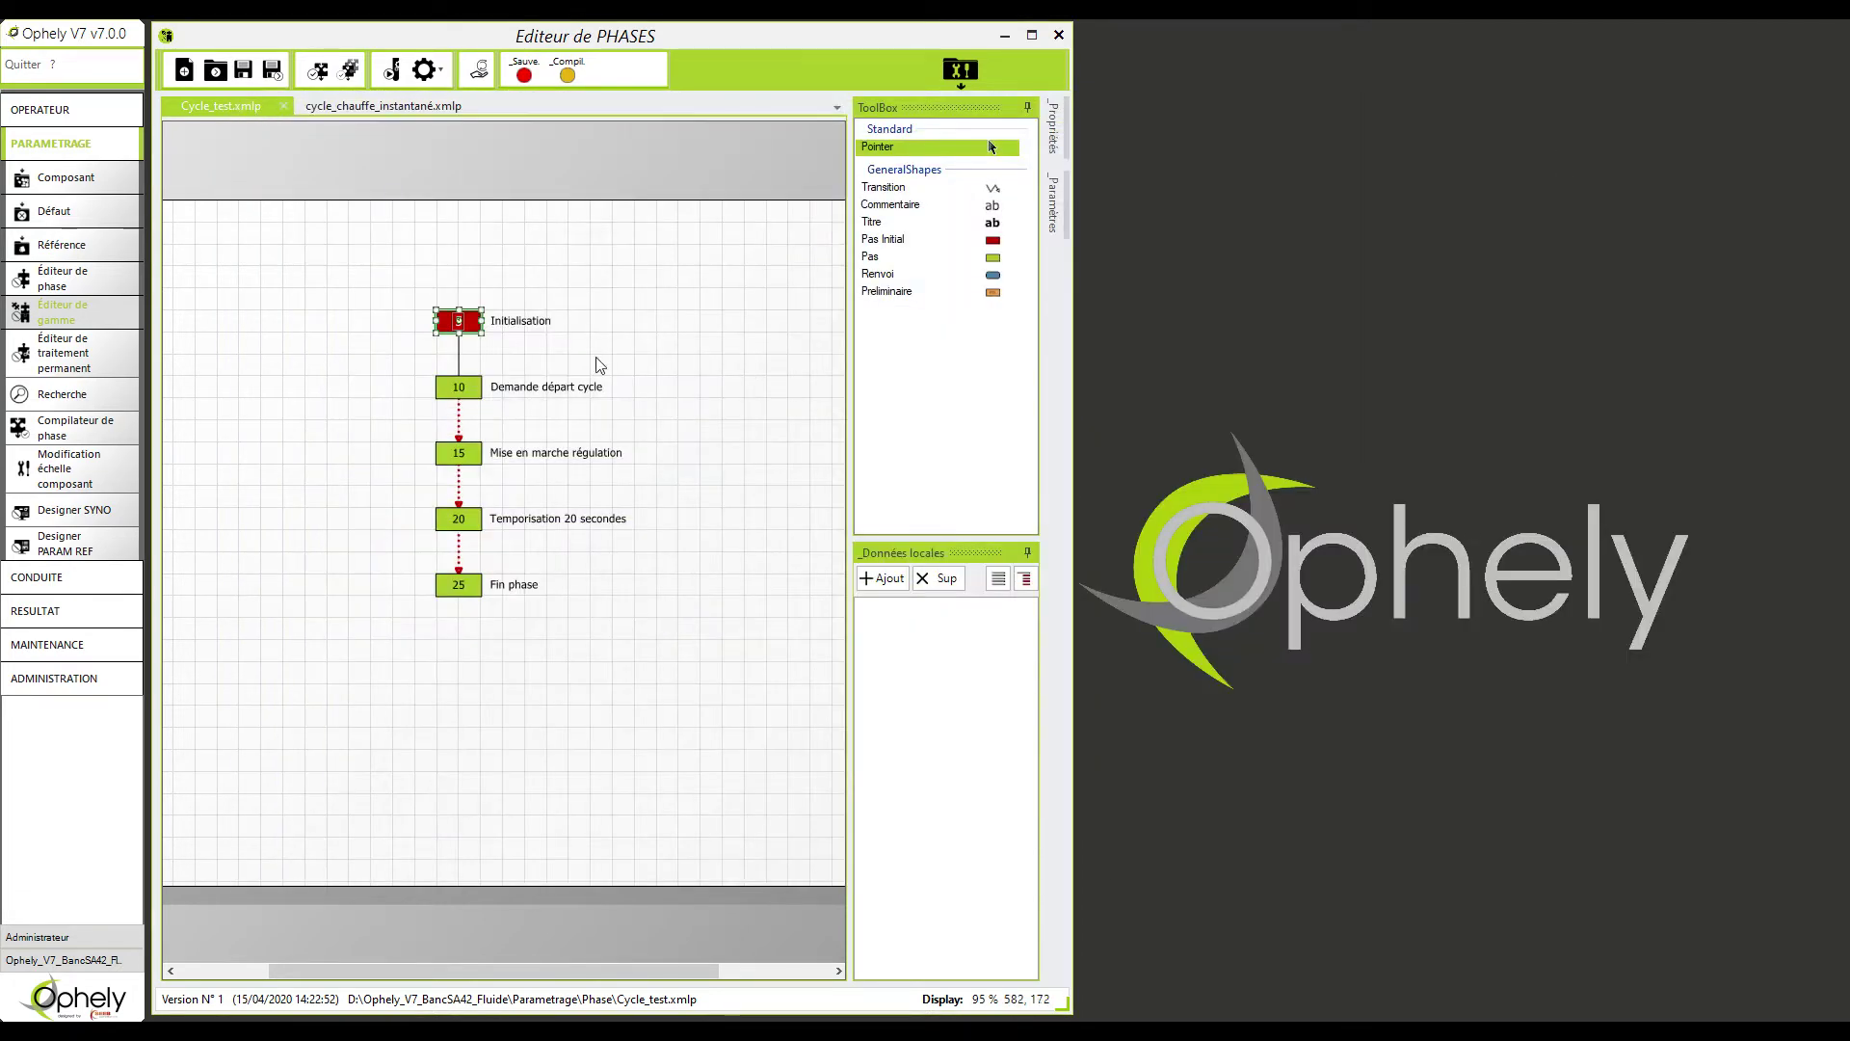
# In step 10, add a MESSAGE_OPERATEUR action with the message "Voulez-vous commencer le test?".
pyautogui.click(460, 386)
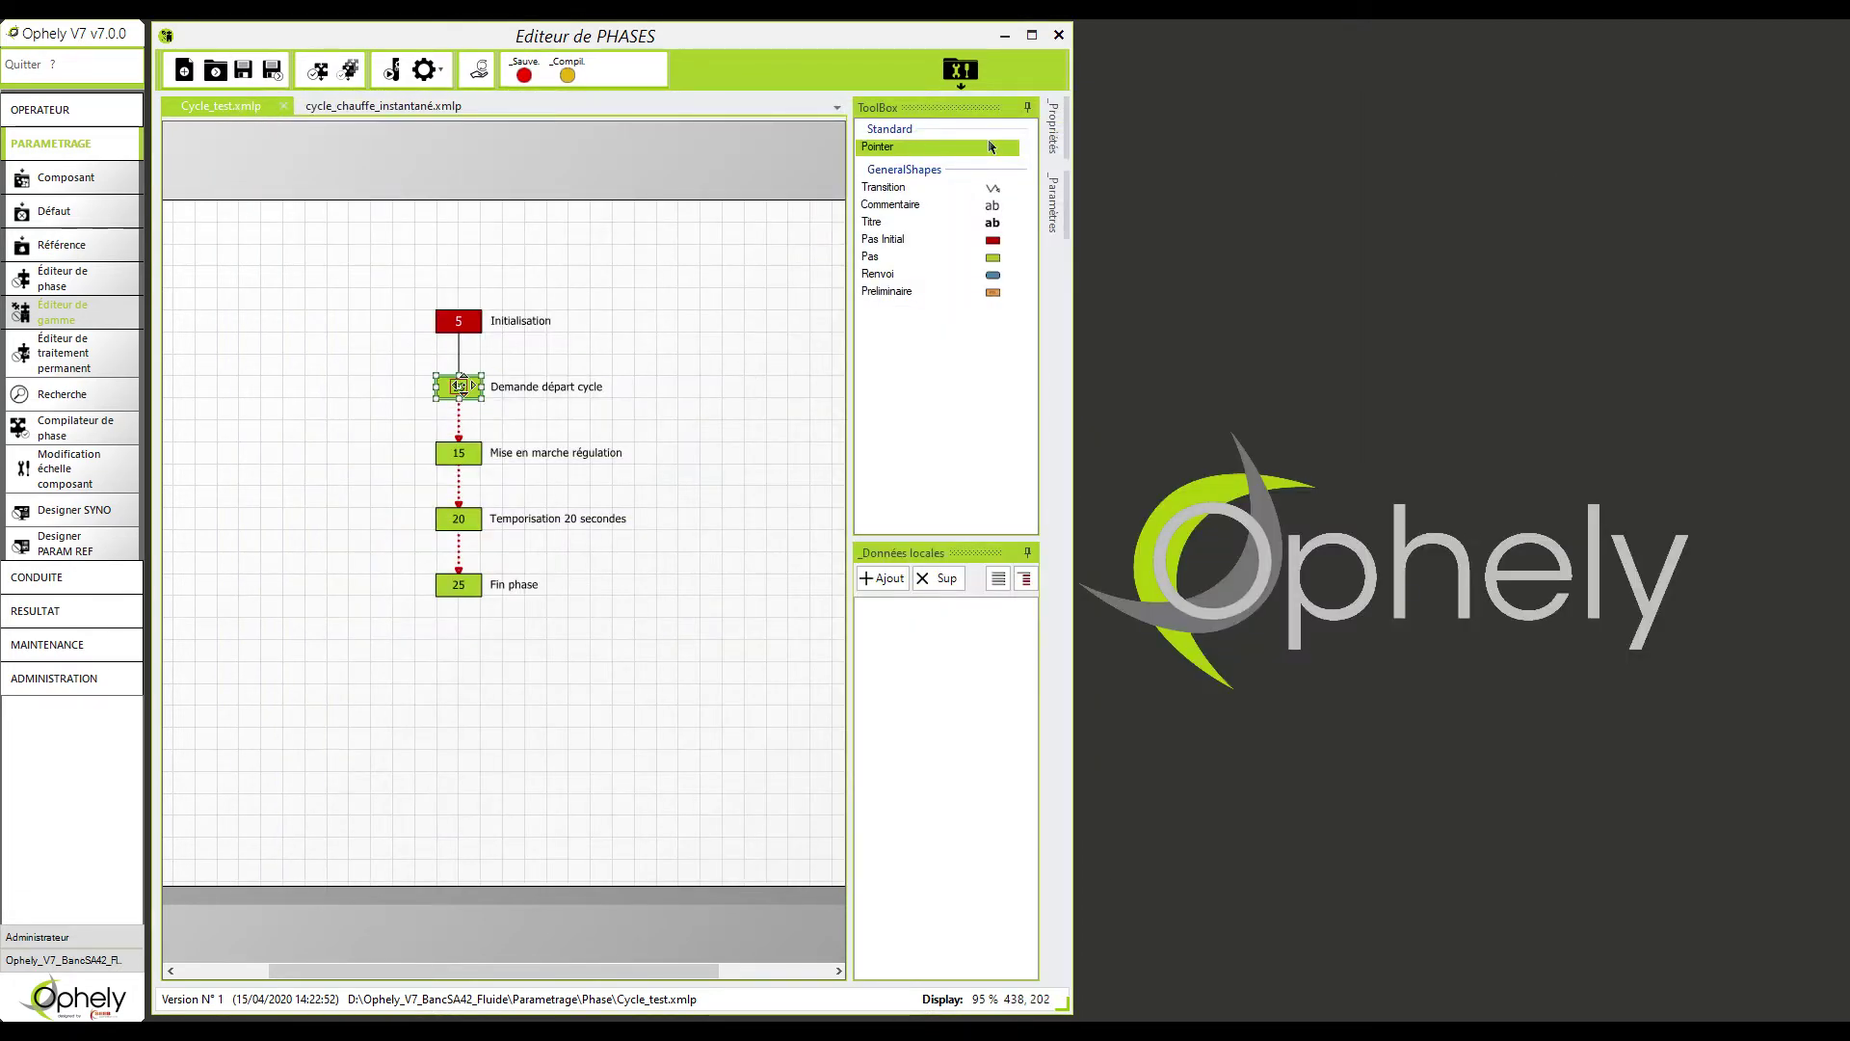
pyautogui.doubleClick(459, 386)
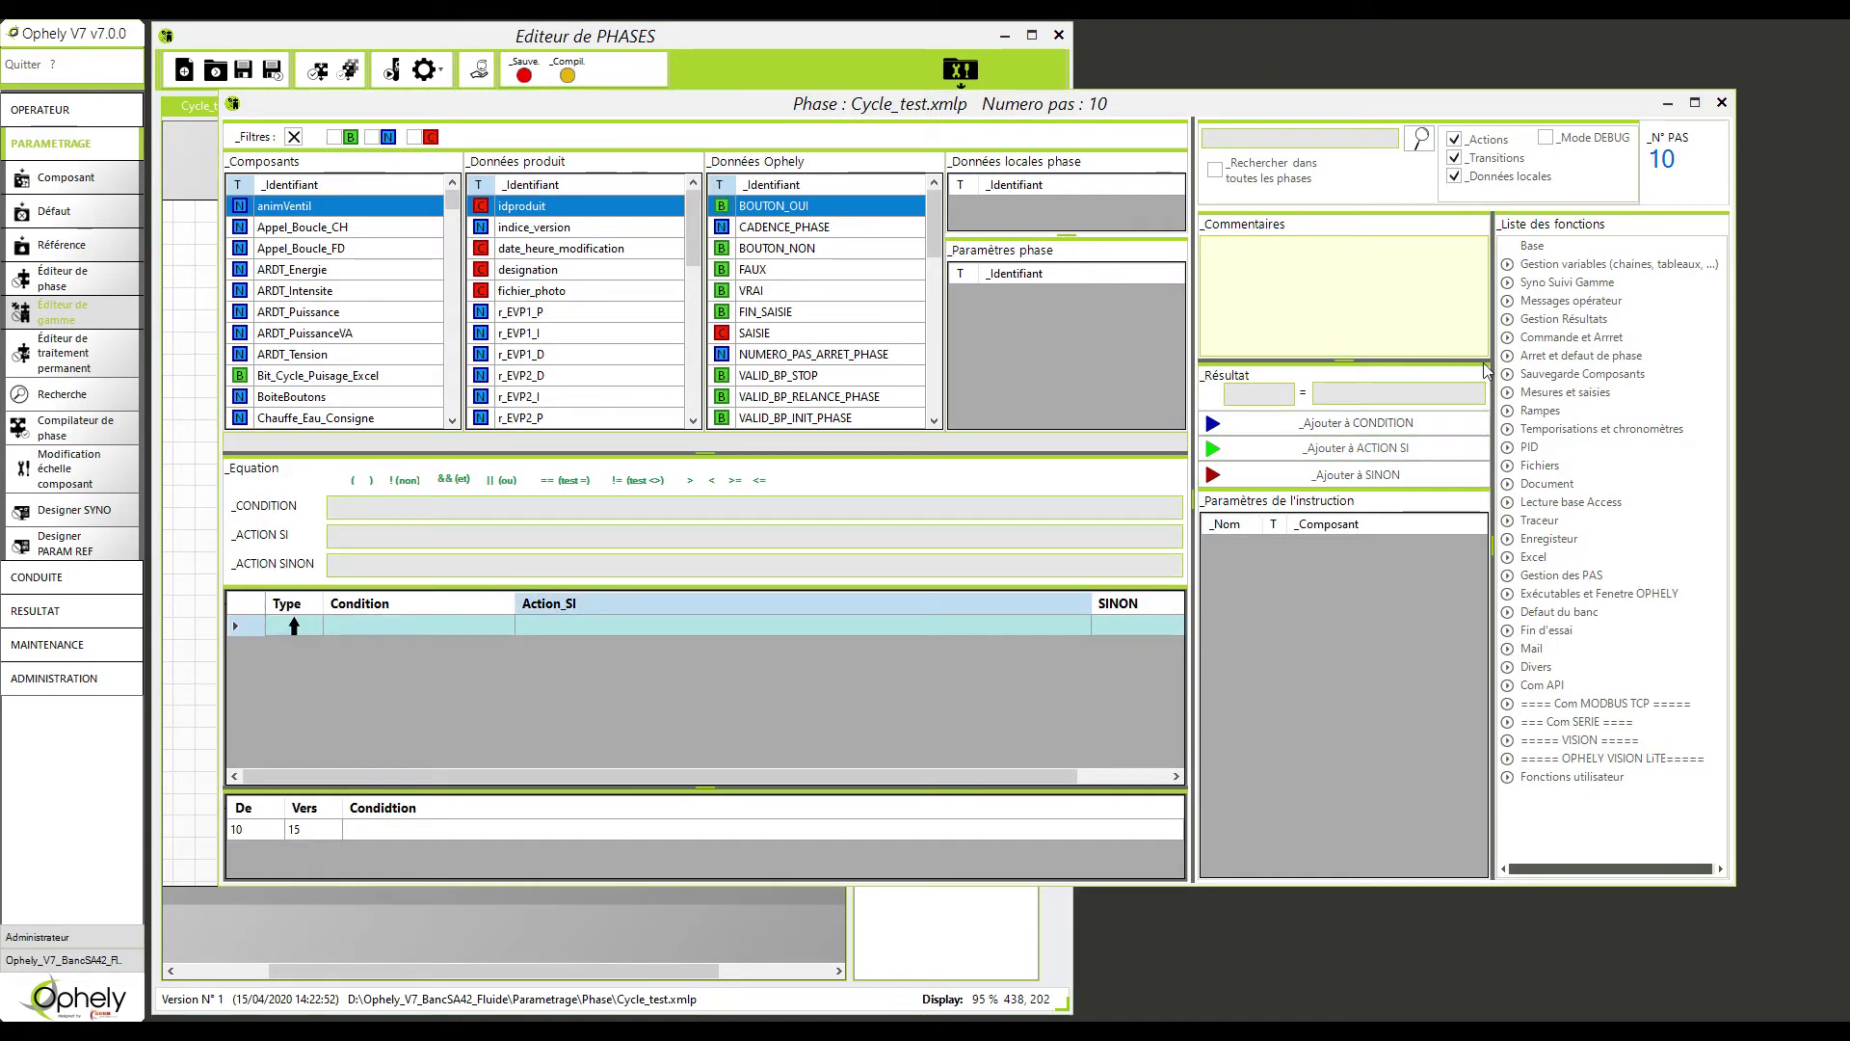
pyautogui.doubleClick(1571, 300)
pyautogui.click(1596, 319)
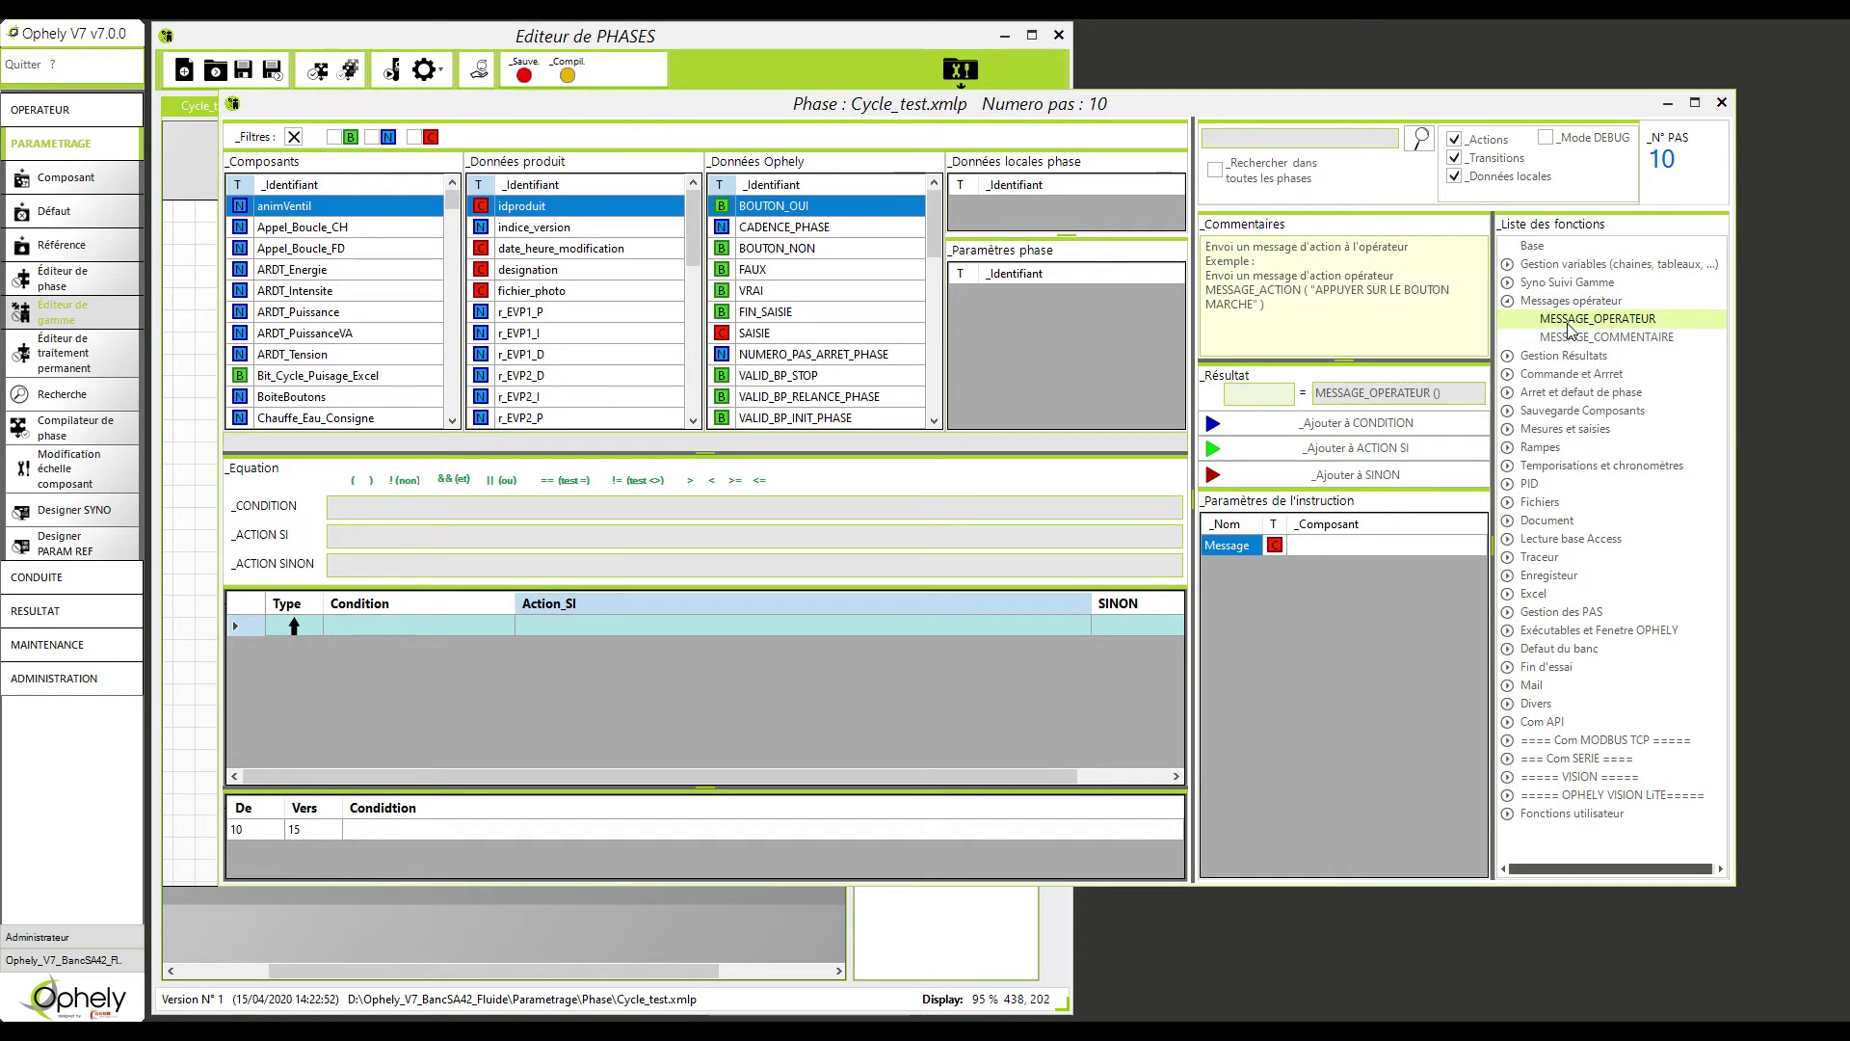
pyautogui.click(1358, 547)
pyautogui.click(1358, 547)
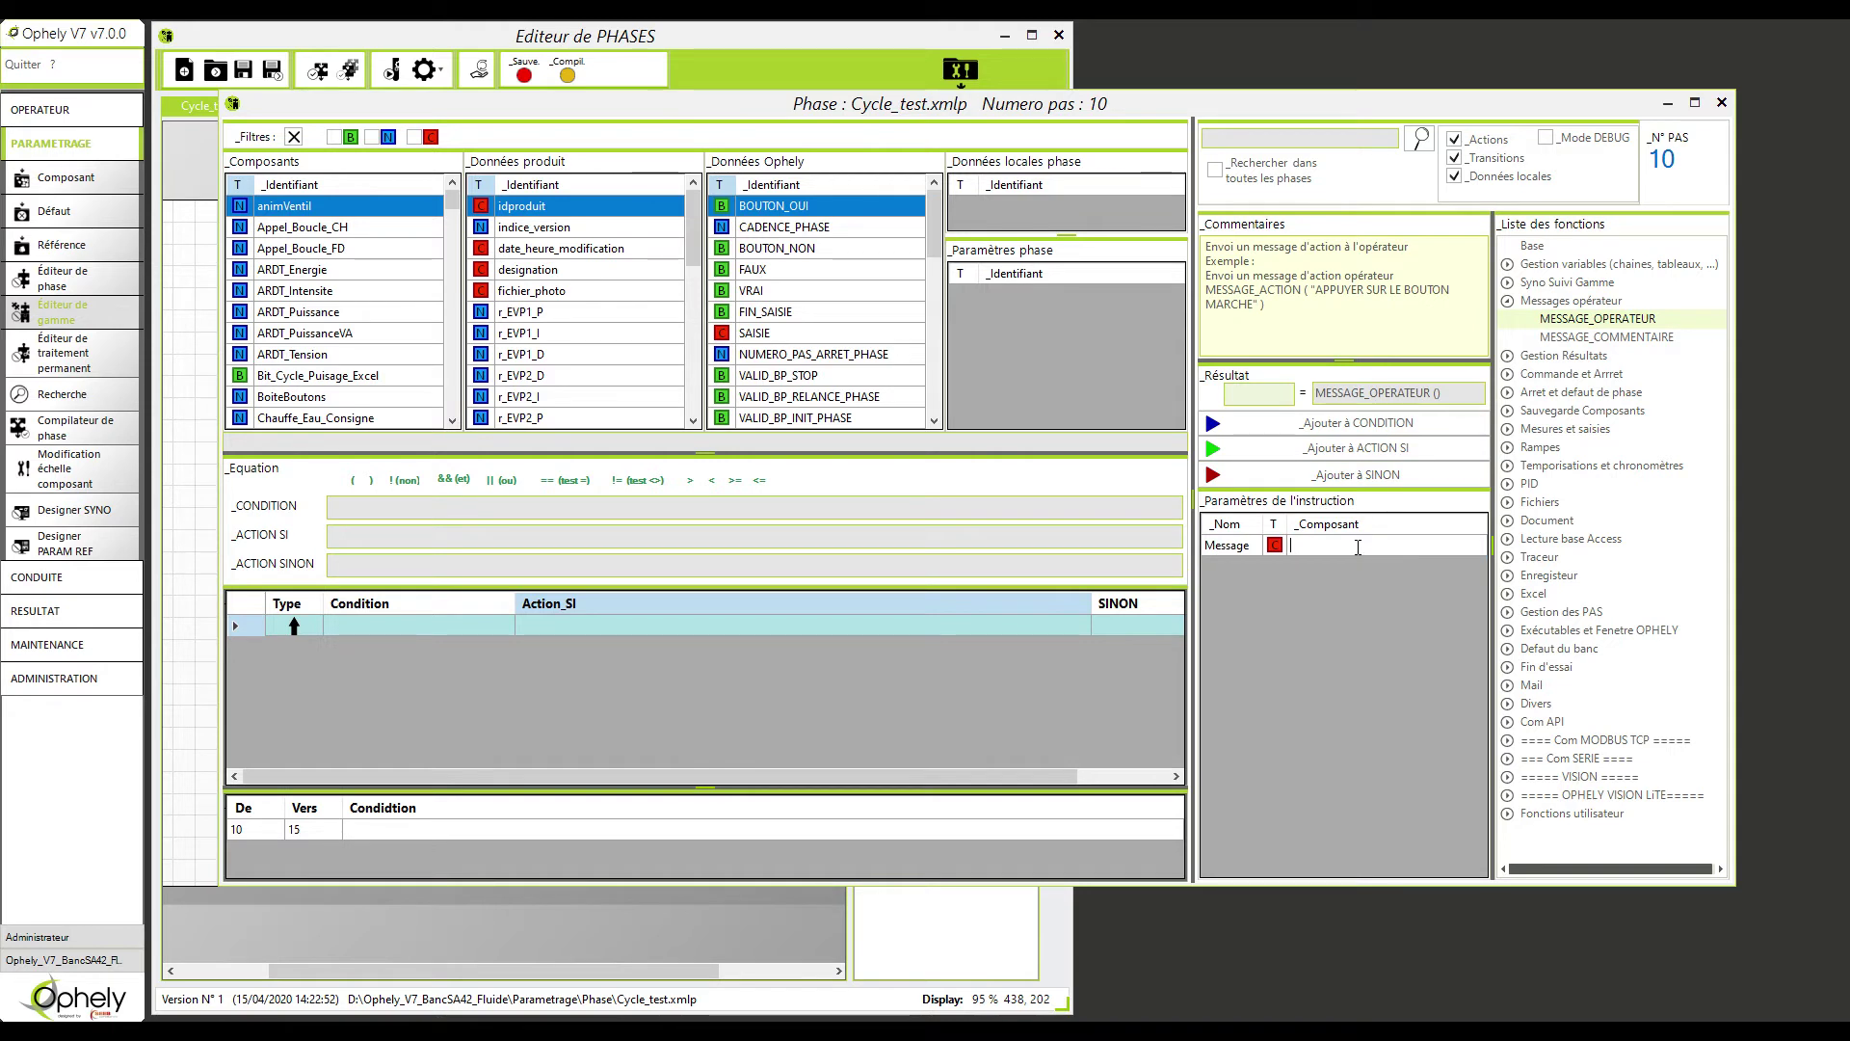
pyautogui.write('"Voulez-vous commencer le t')
pyautogui.write('est?"')
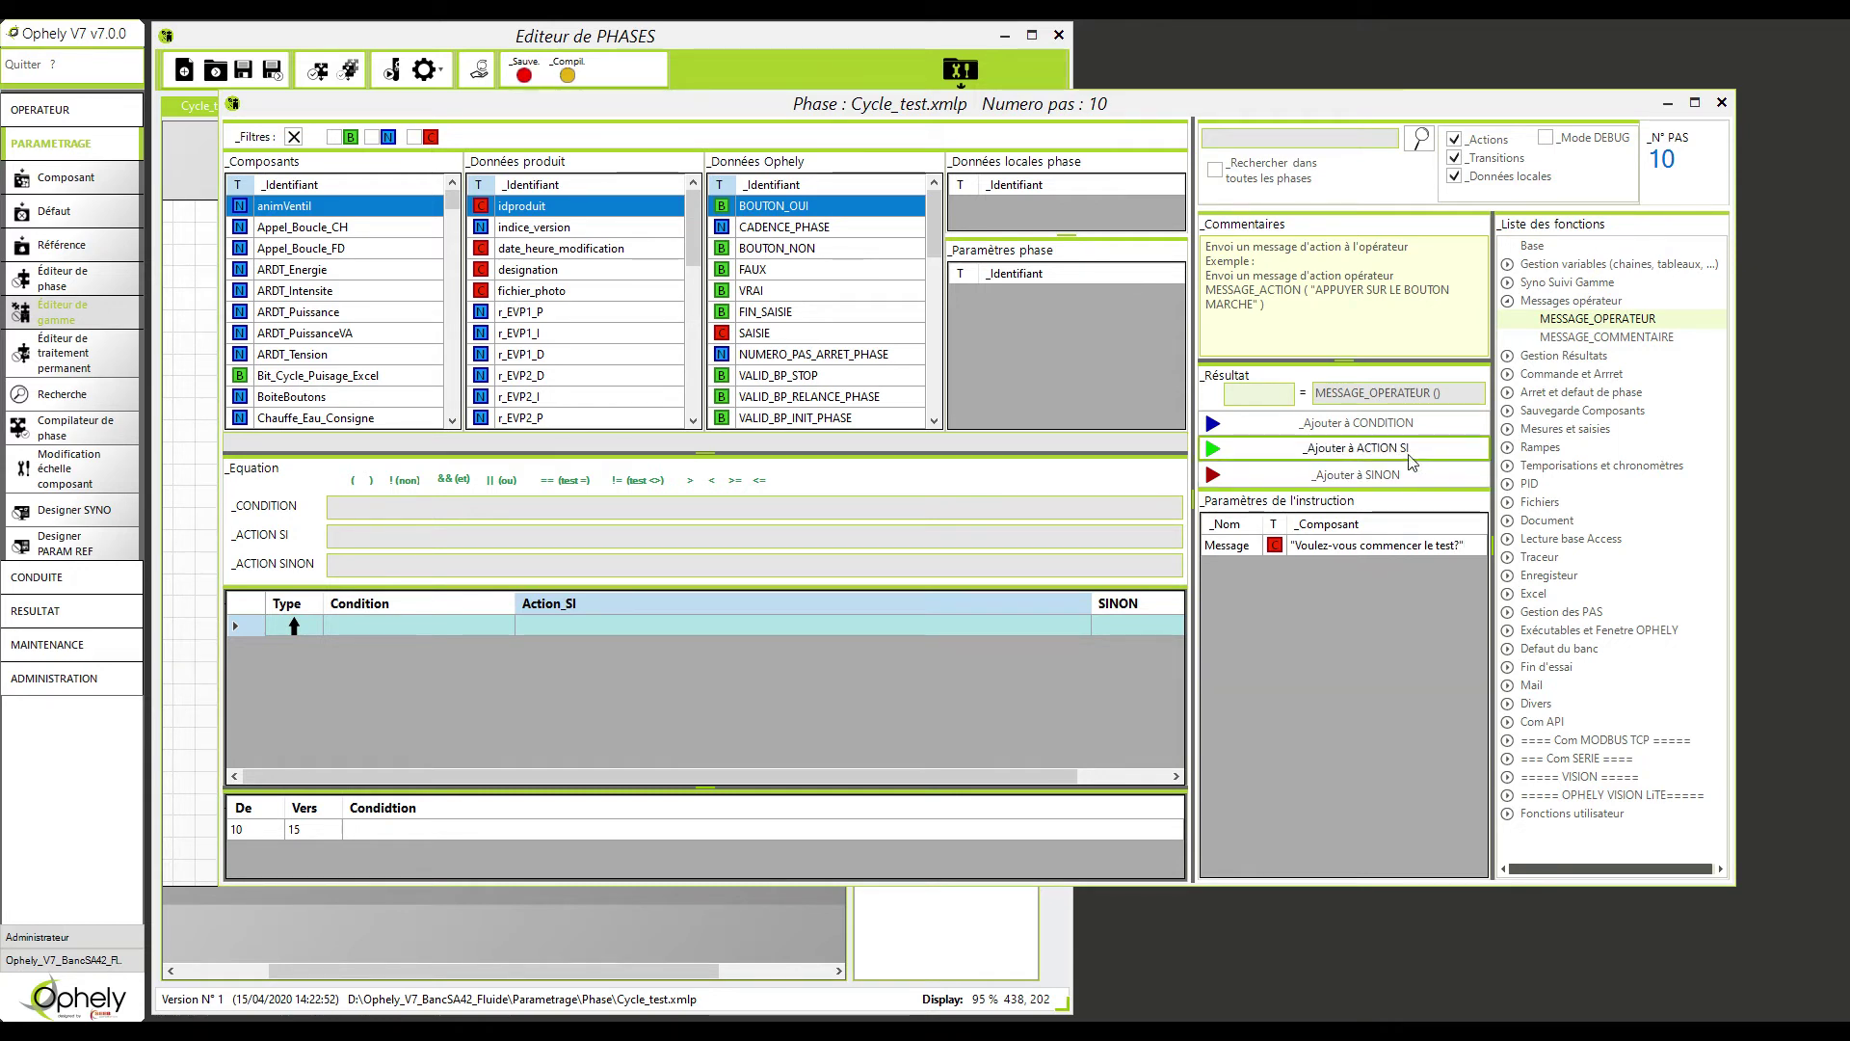
pyautogui.click(1357, 448)
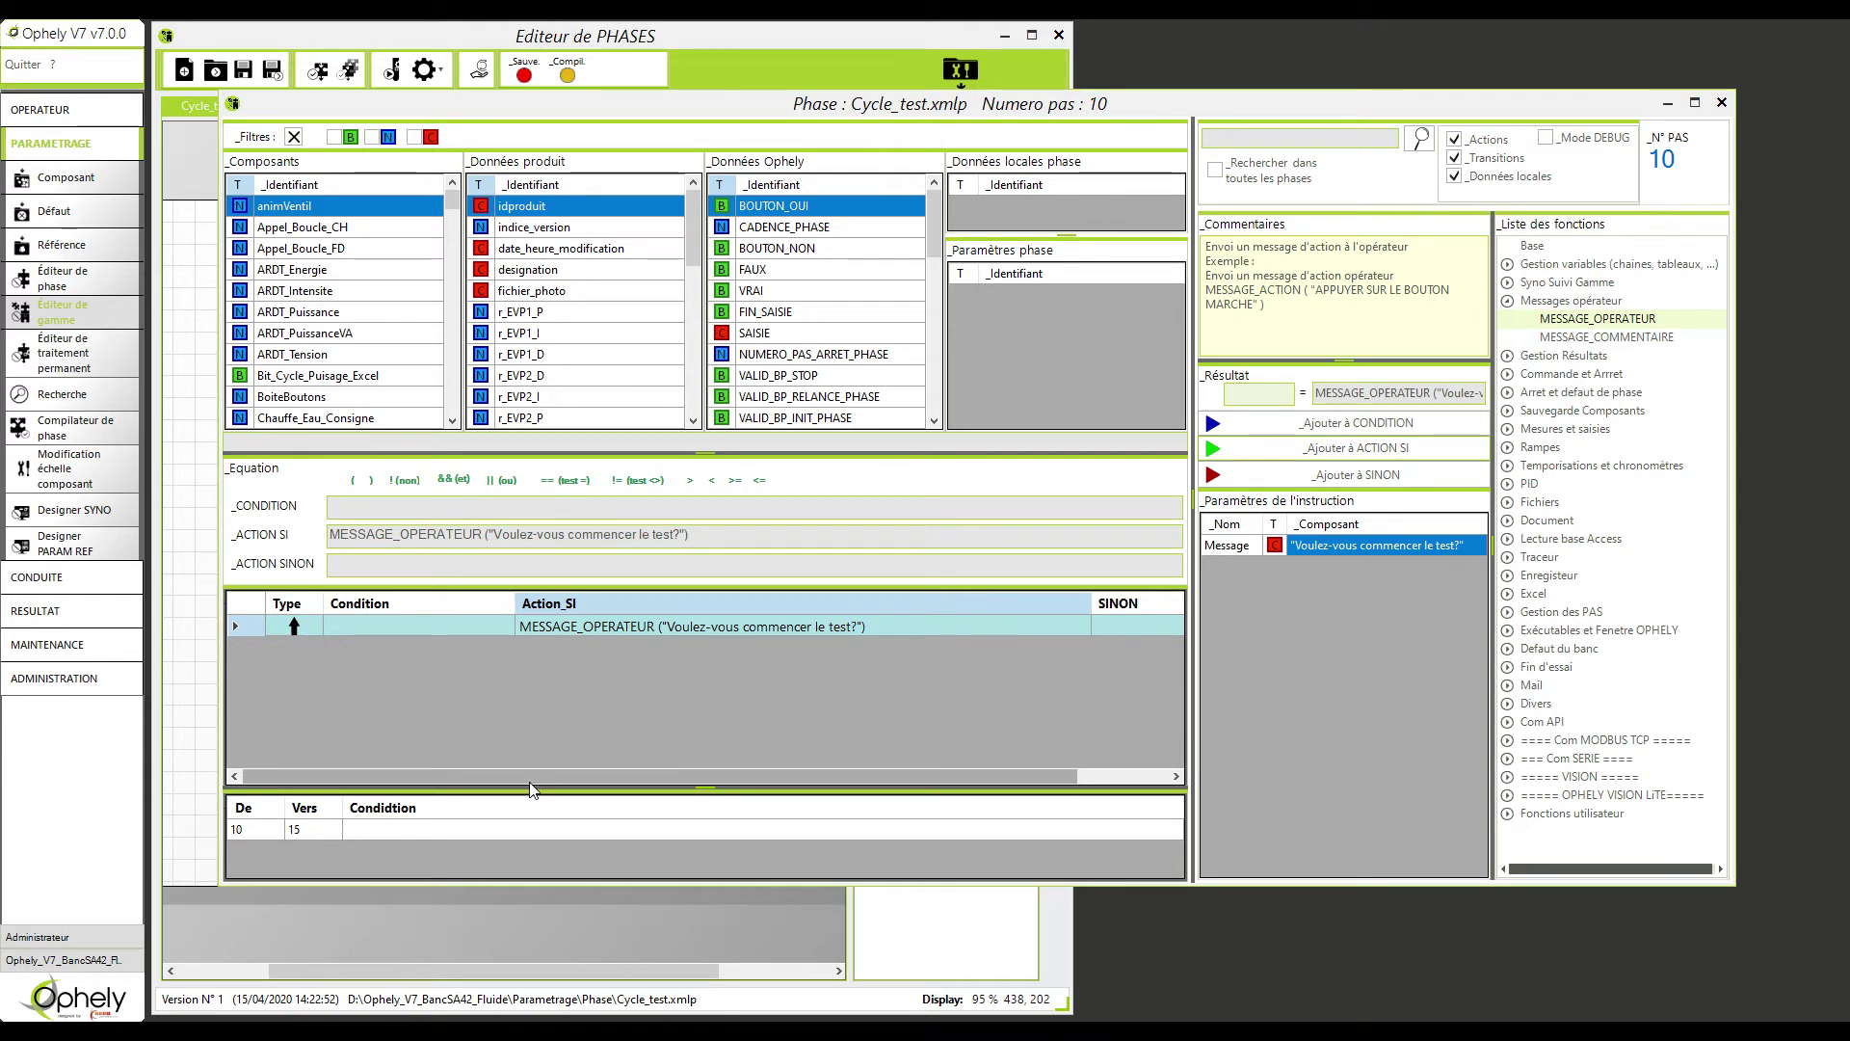
# Set the condition of the transition from step 10 to step 15 to BOUTON_OUI and close the step.
pyautogui.click(520, 827)
pyautogui.moveTo(800, 206); pyautogui.dragTo(472, 833)
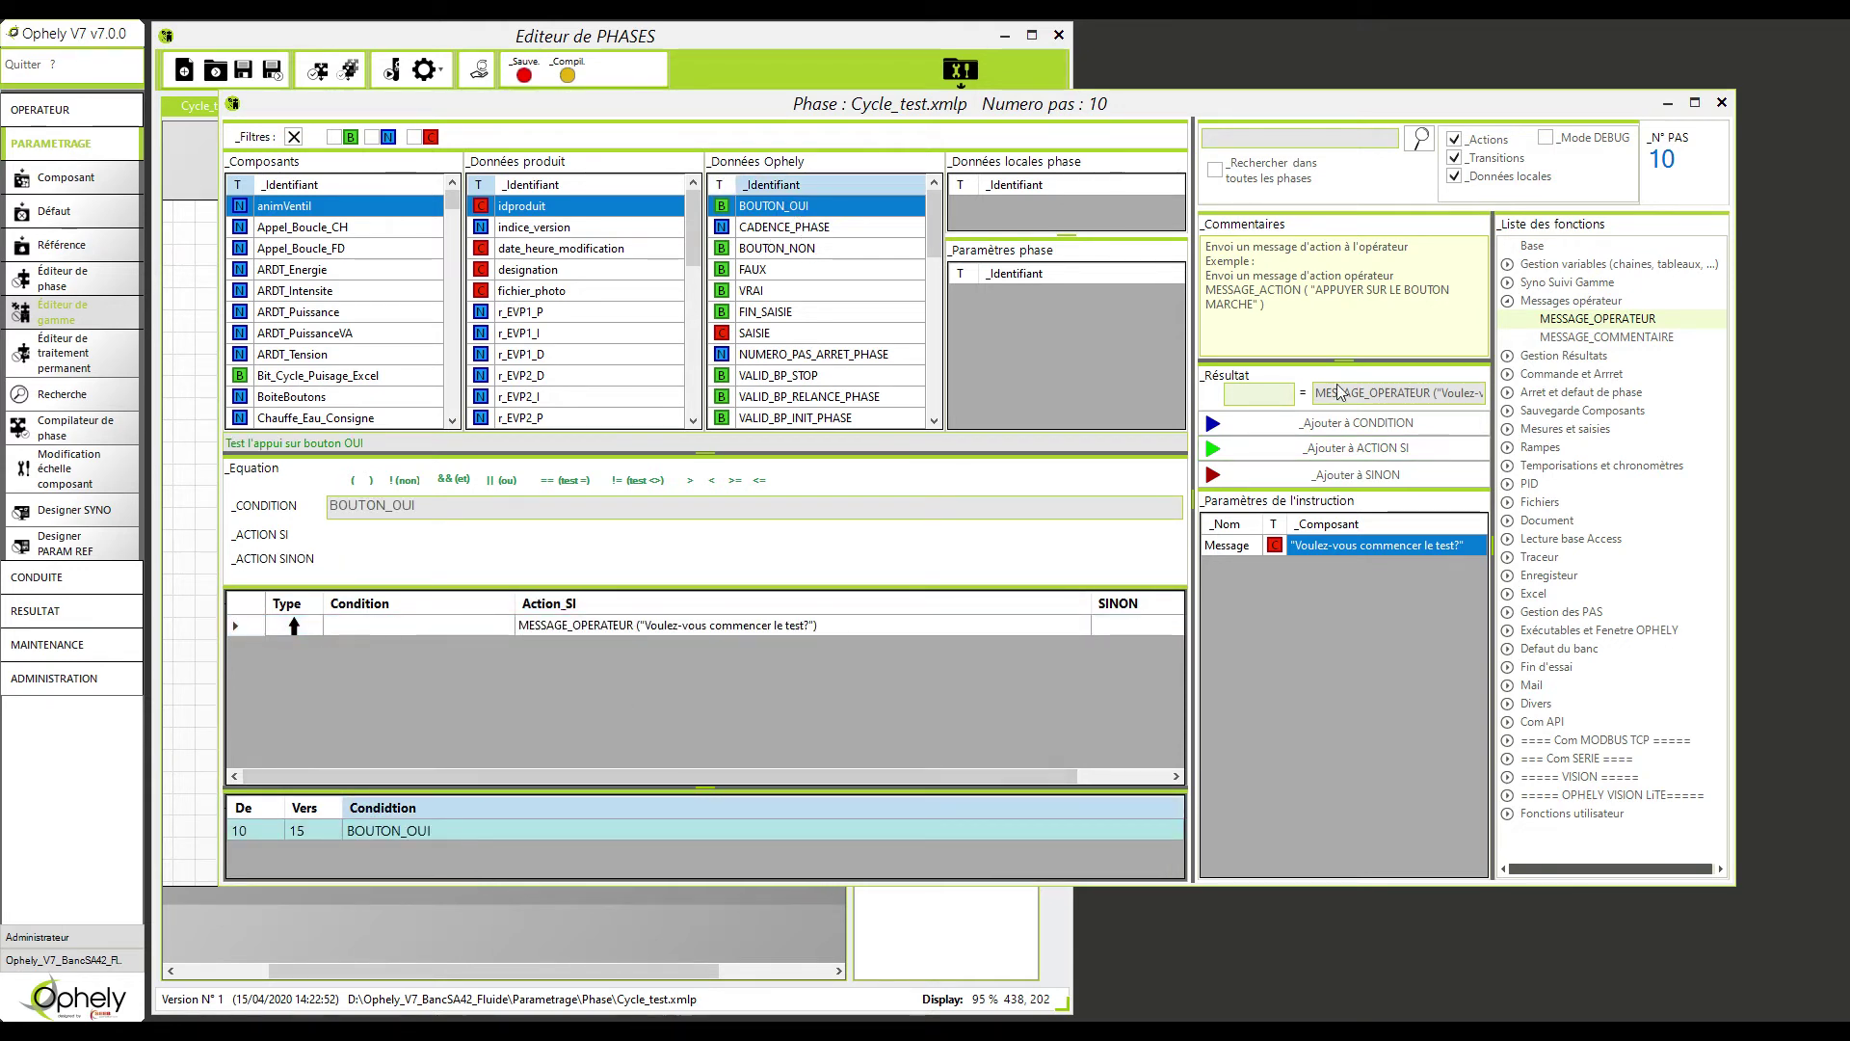
pyautogui.click(1721, 103)
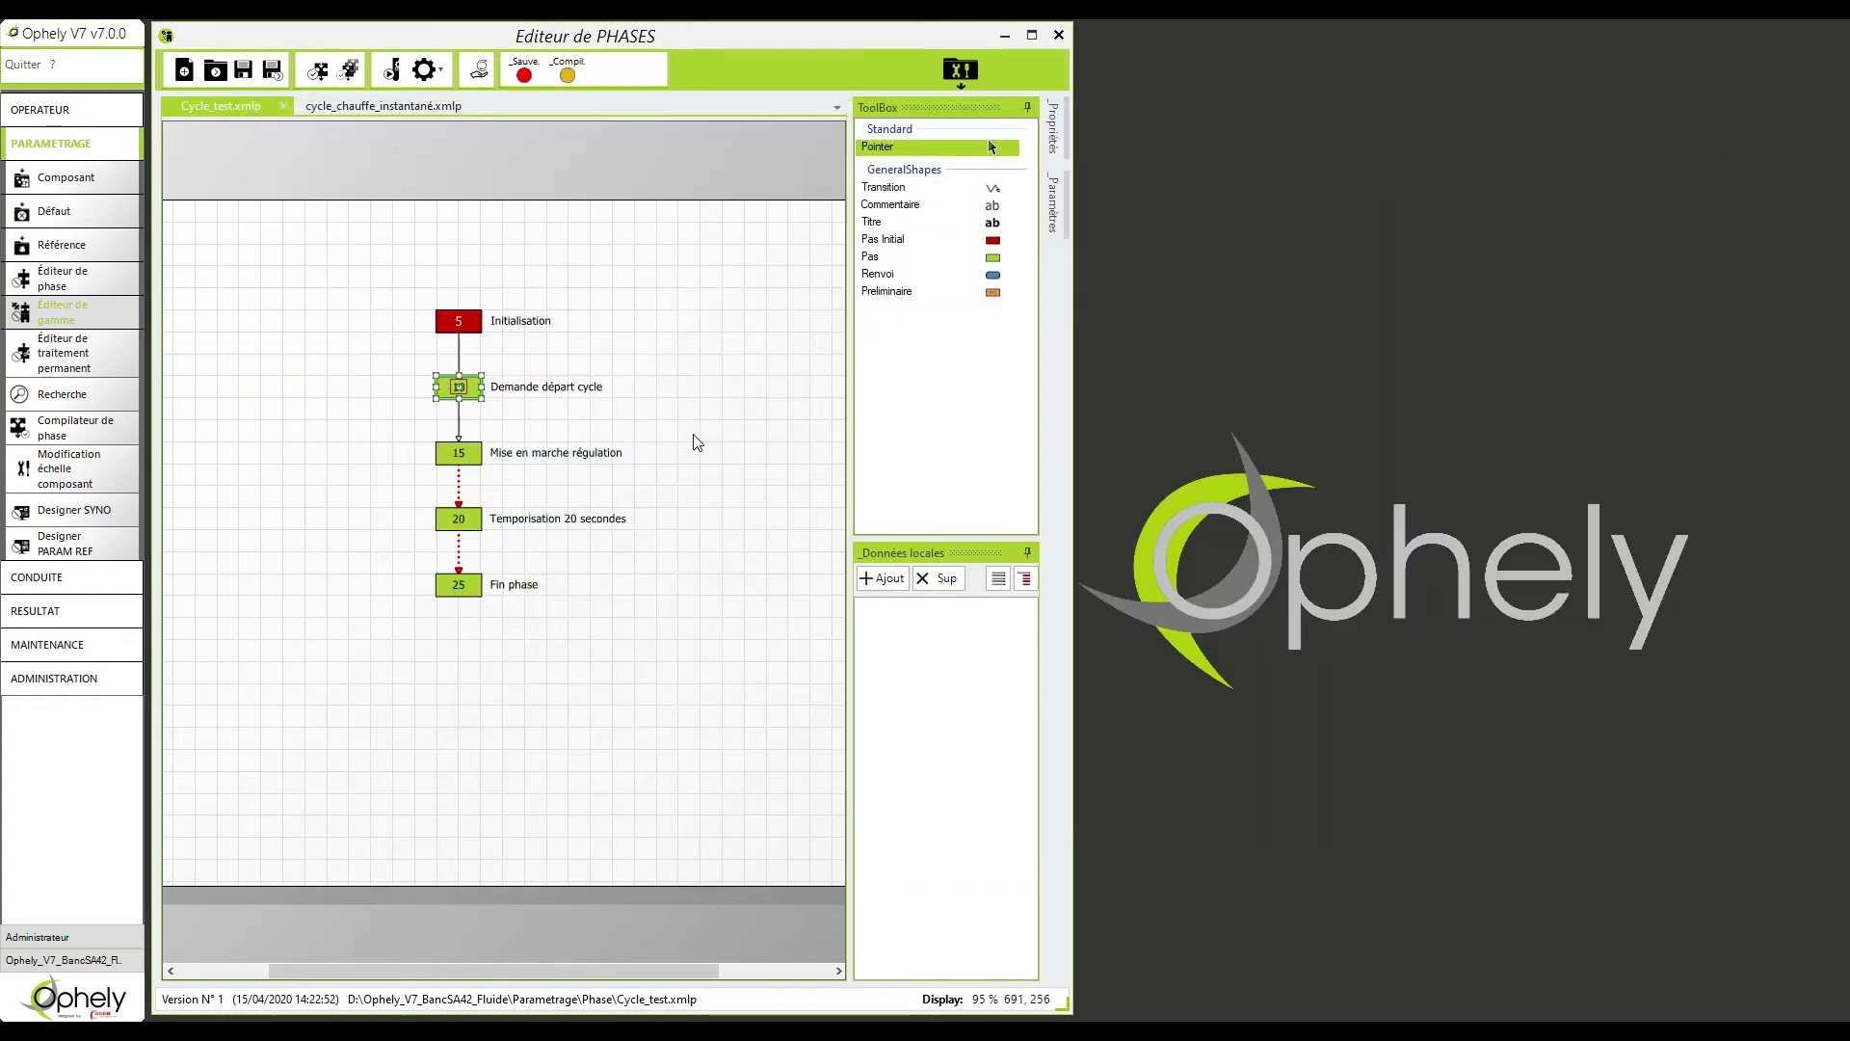
# In step 15, add the action EVP2_Consigne=2.5 to set the regulation setpoint.
pyautogui.click(467, 455)
pyautogui.doubleClick(461, 452)
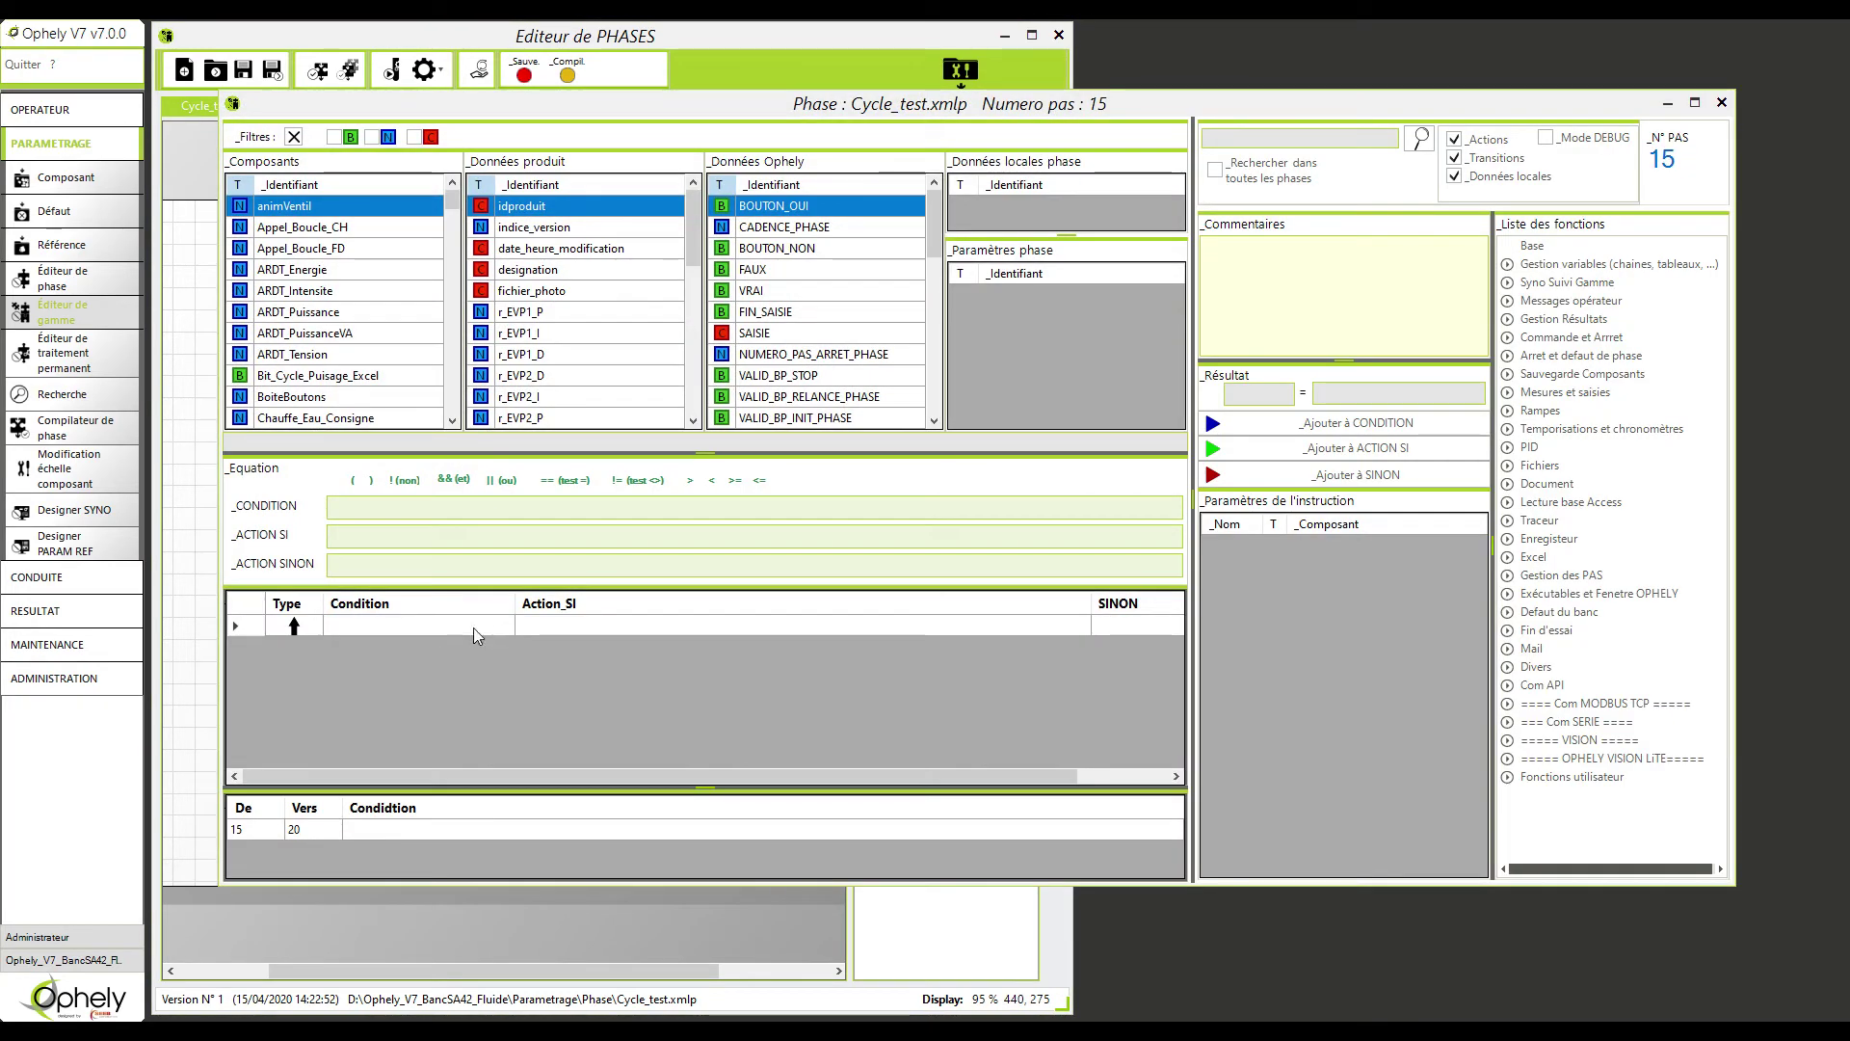
pyautogui.click(586, 627)
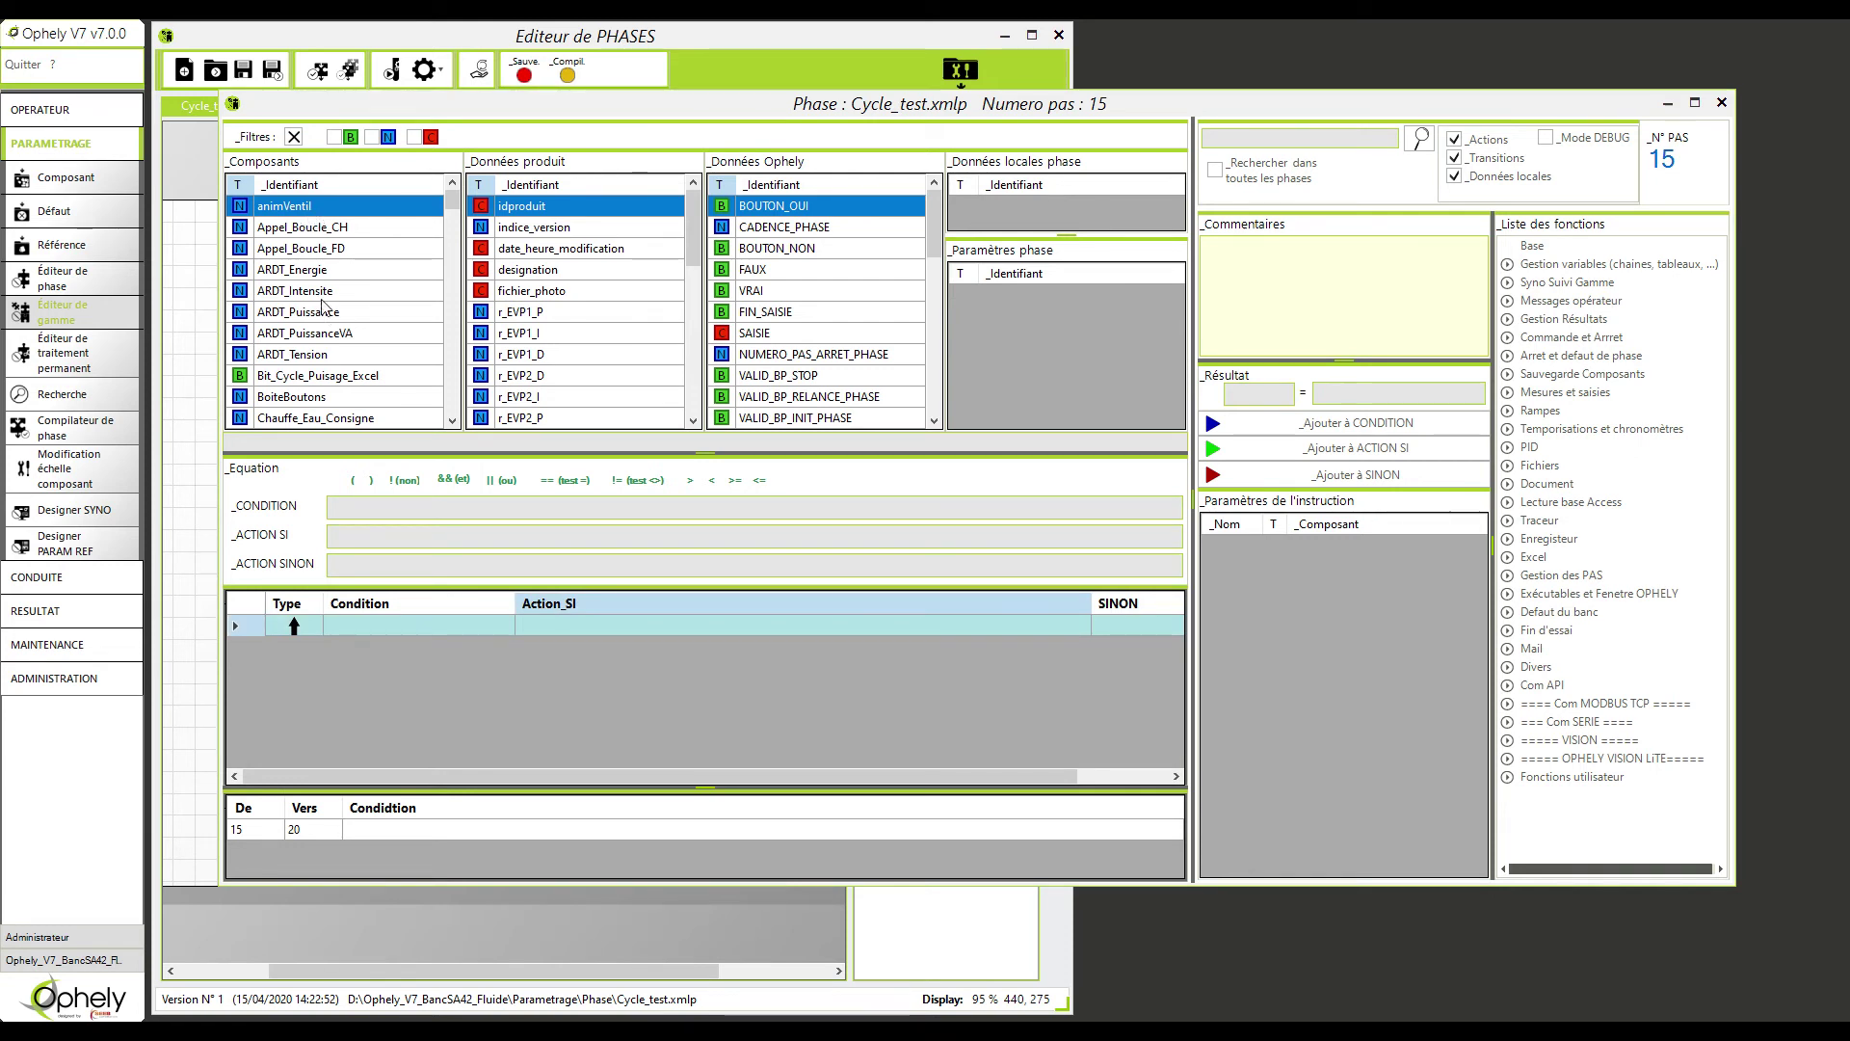
pyautogui.scroll(-8, 324, 306)
pyautogui.moveTo(328, 318); pyautogui.dragTo(602, 627)
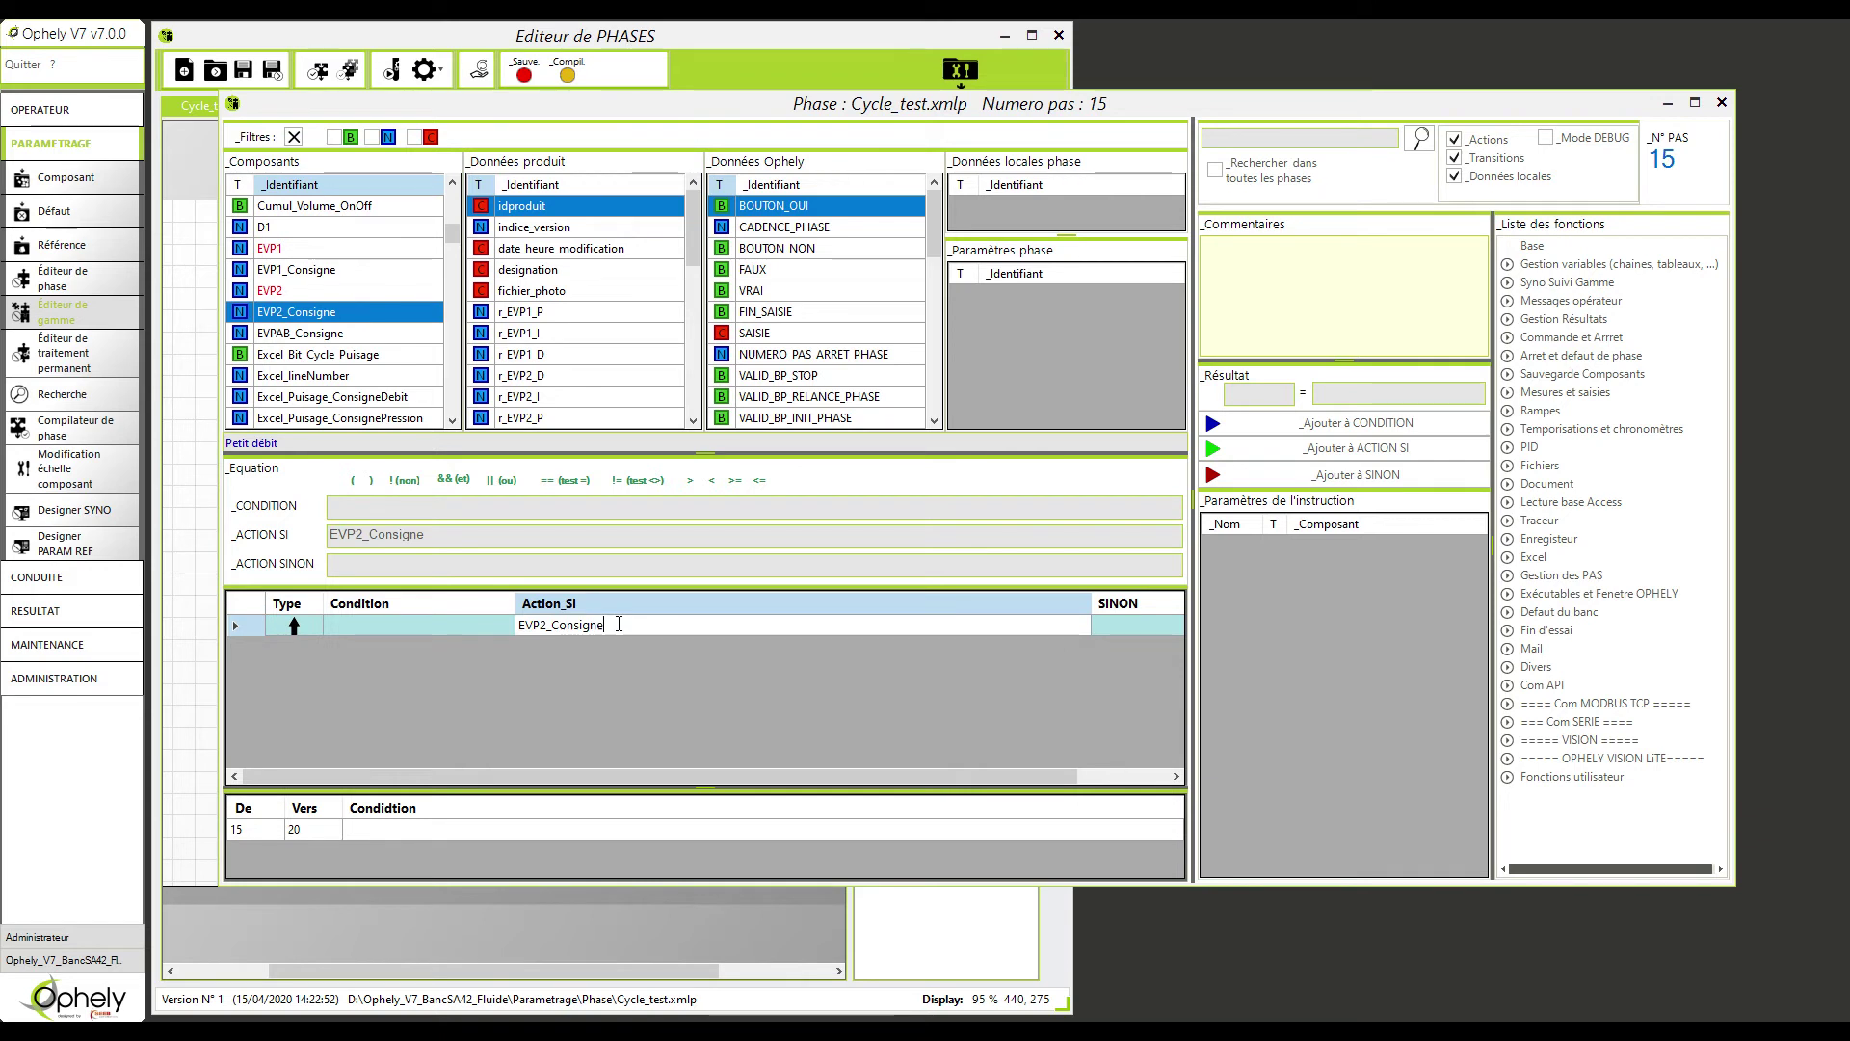
pyautogui.write('2.5')
pyautogui.press('Return')
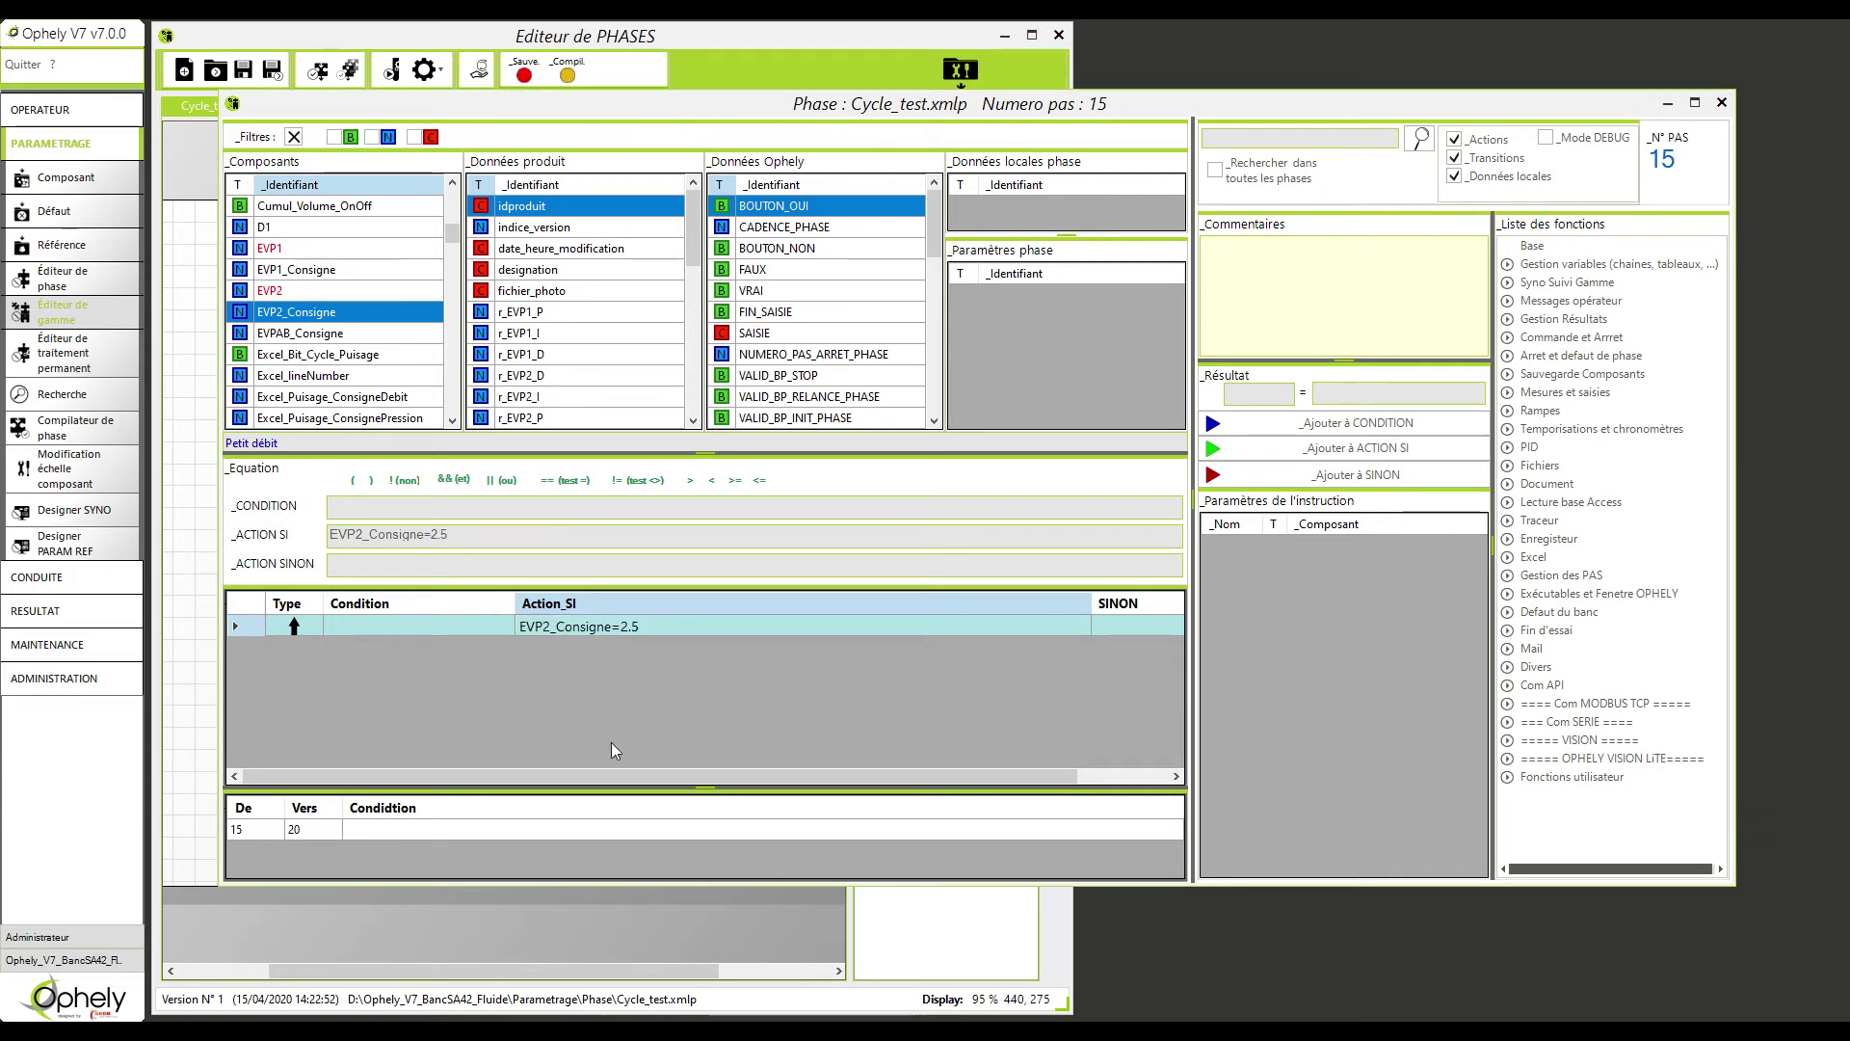
# Set the condition of the transition from step 15 to step 20 to VRAI and close the step.
pyautogui.click(781, 290)
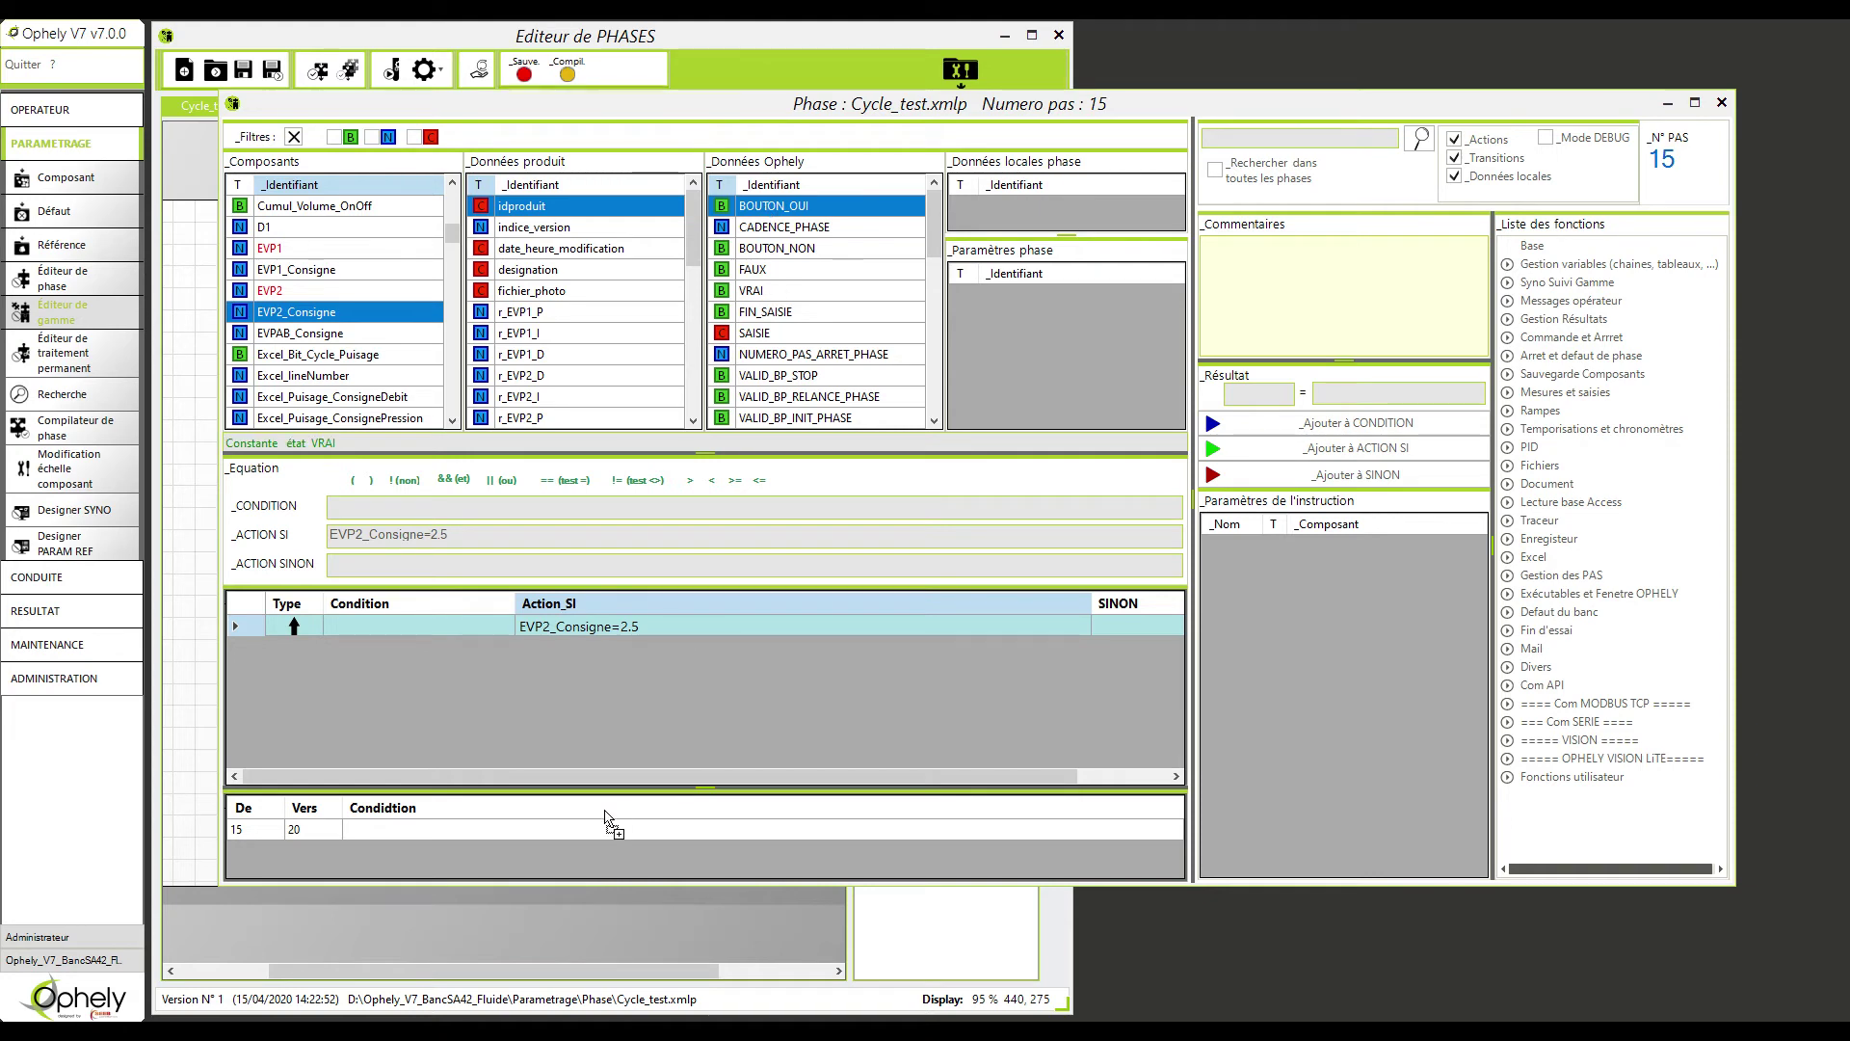
pyautogui.click(605, 832)
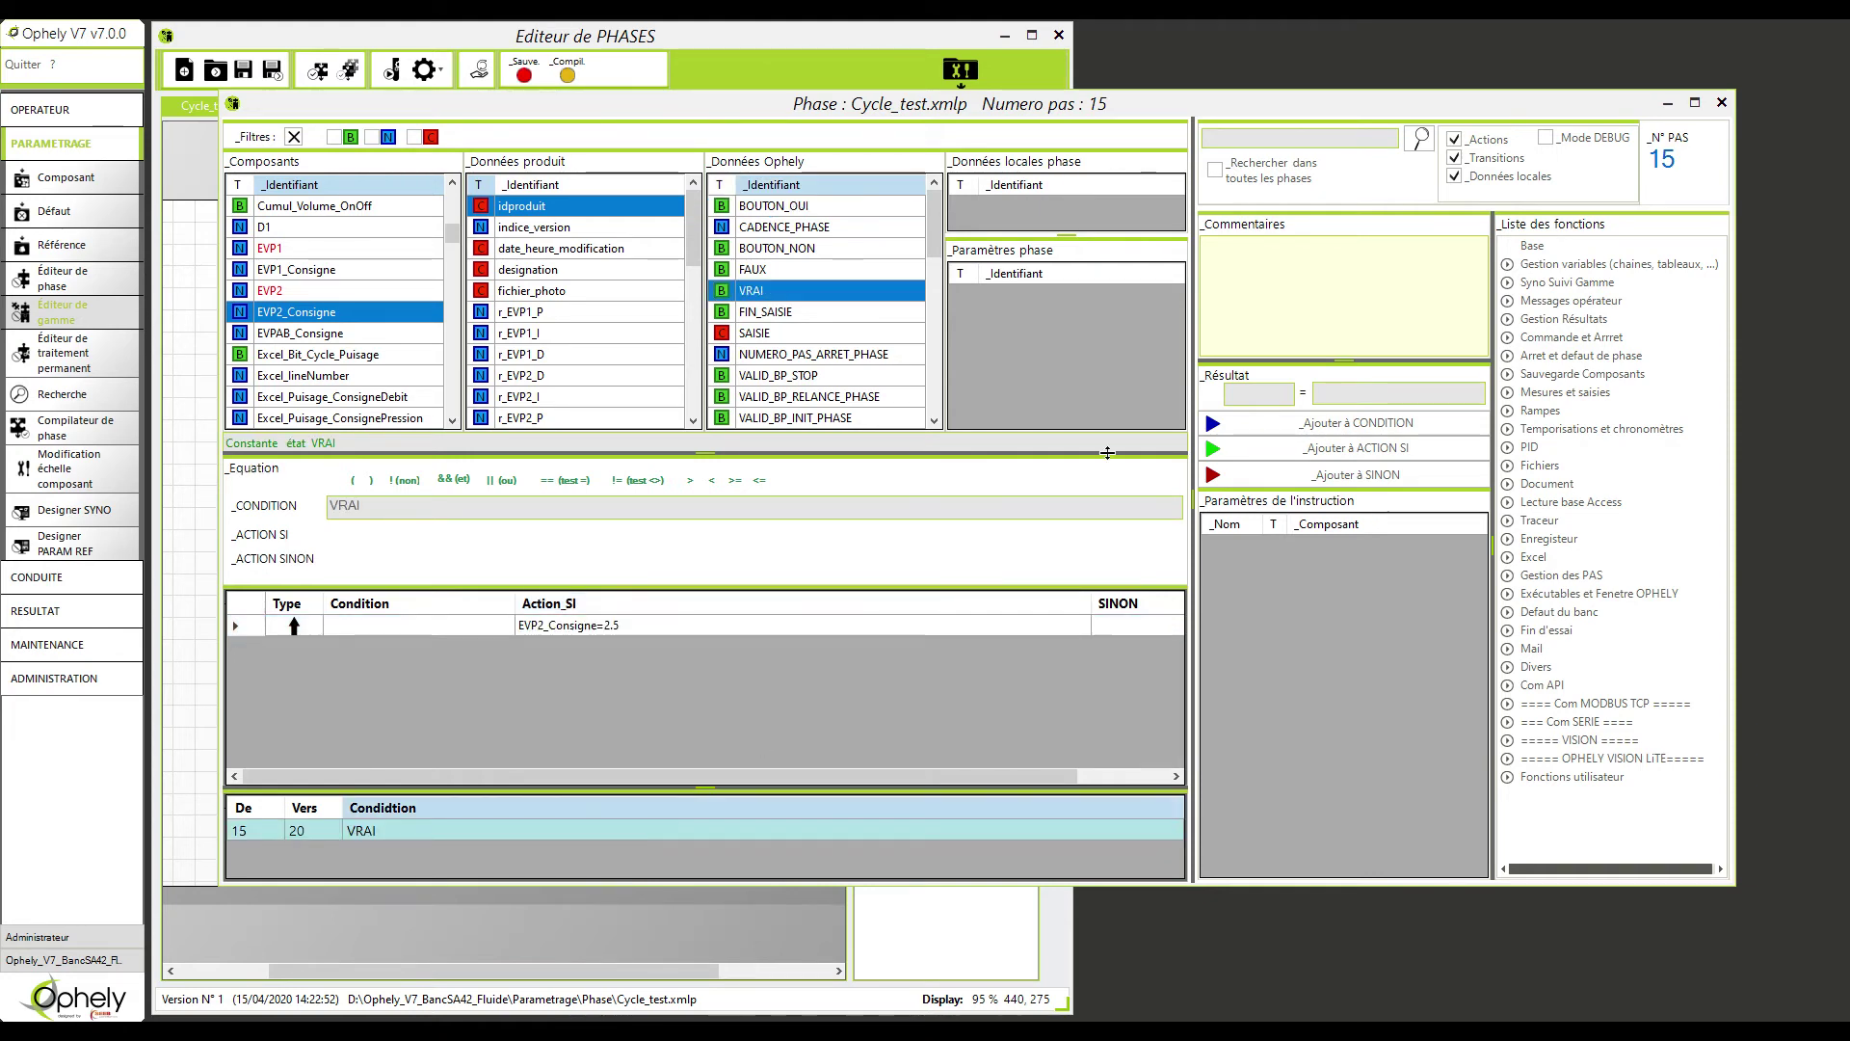
pyautogui.click(1722, 102)
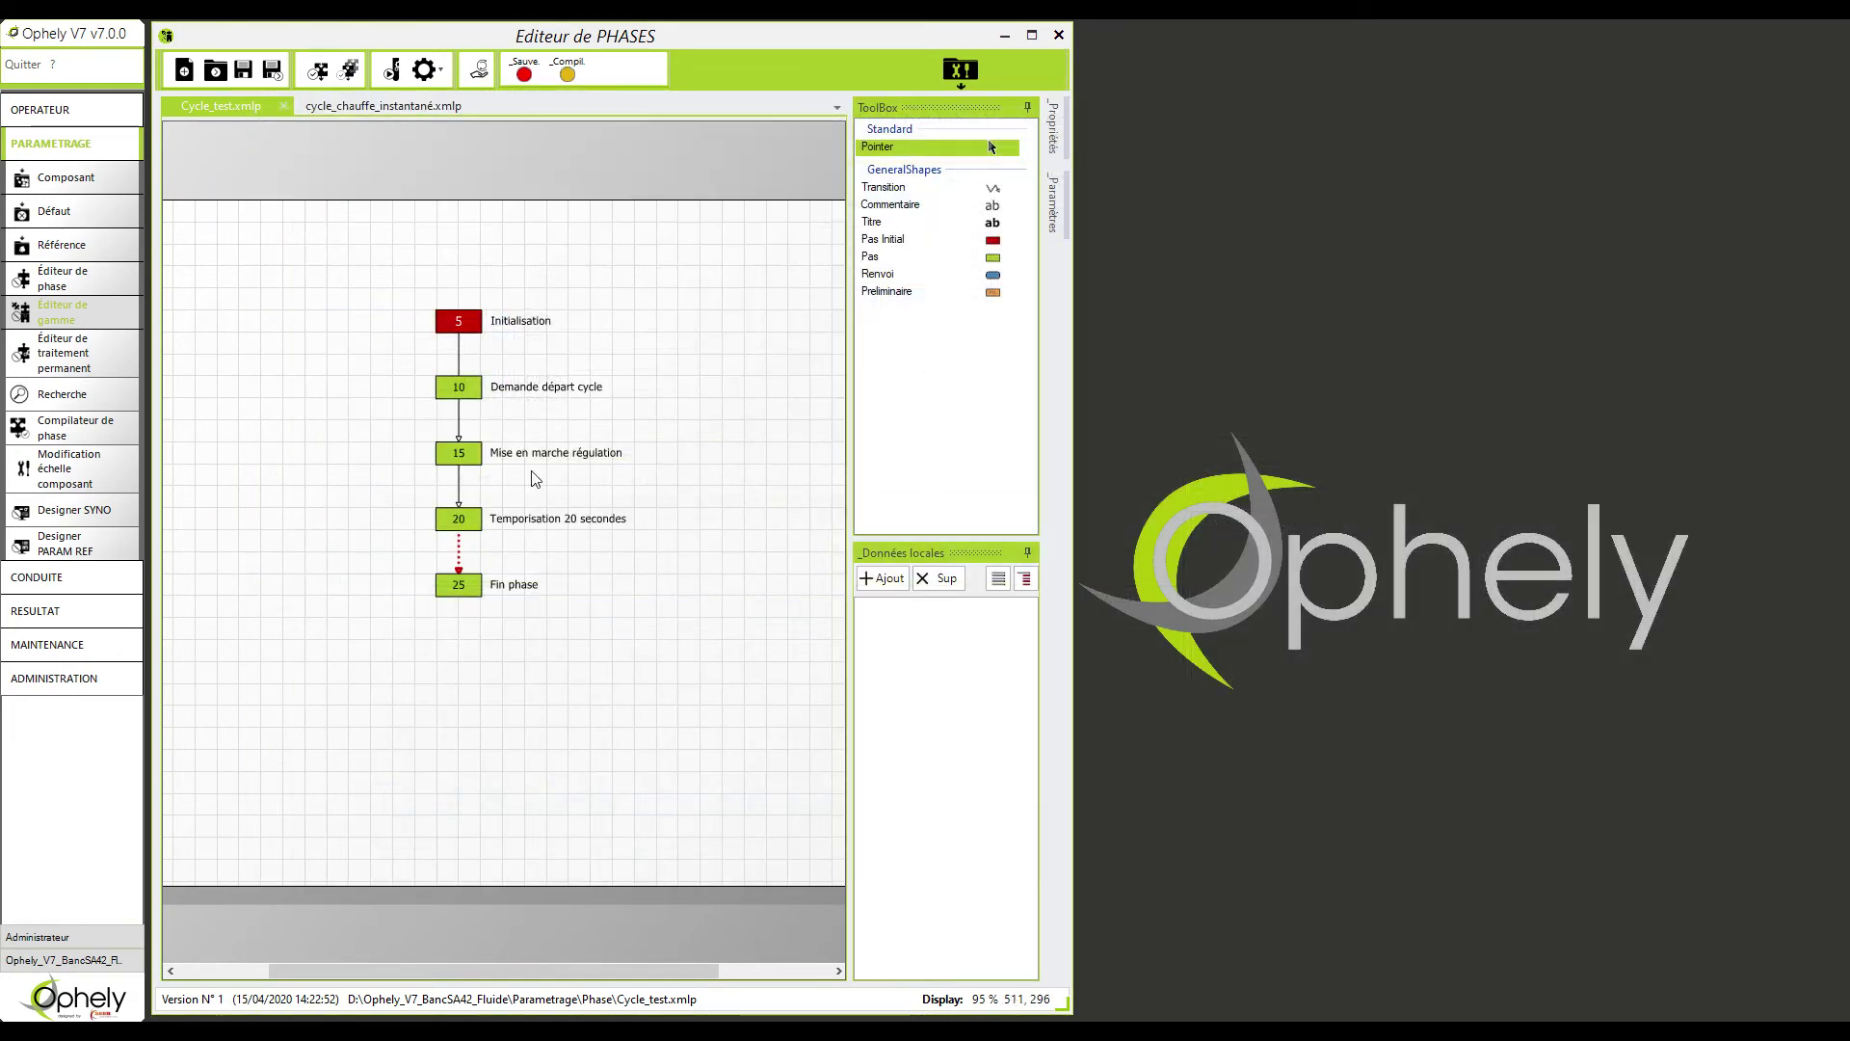
# In step 20, add an INIT_TEMPO action for timer number 1 with a duration value of 20.
pyautogui.click(455, 511)
pyautogui.doubleClick(455, 511)
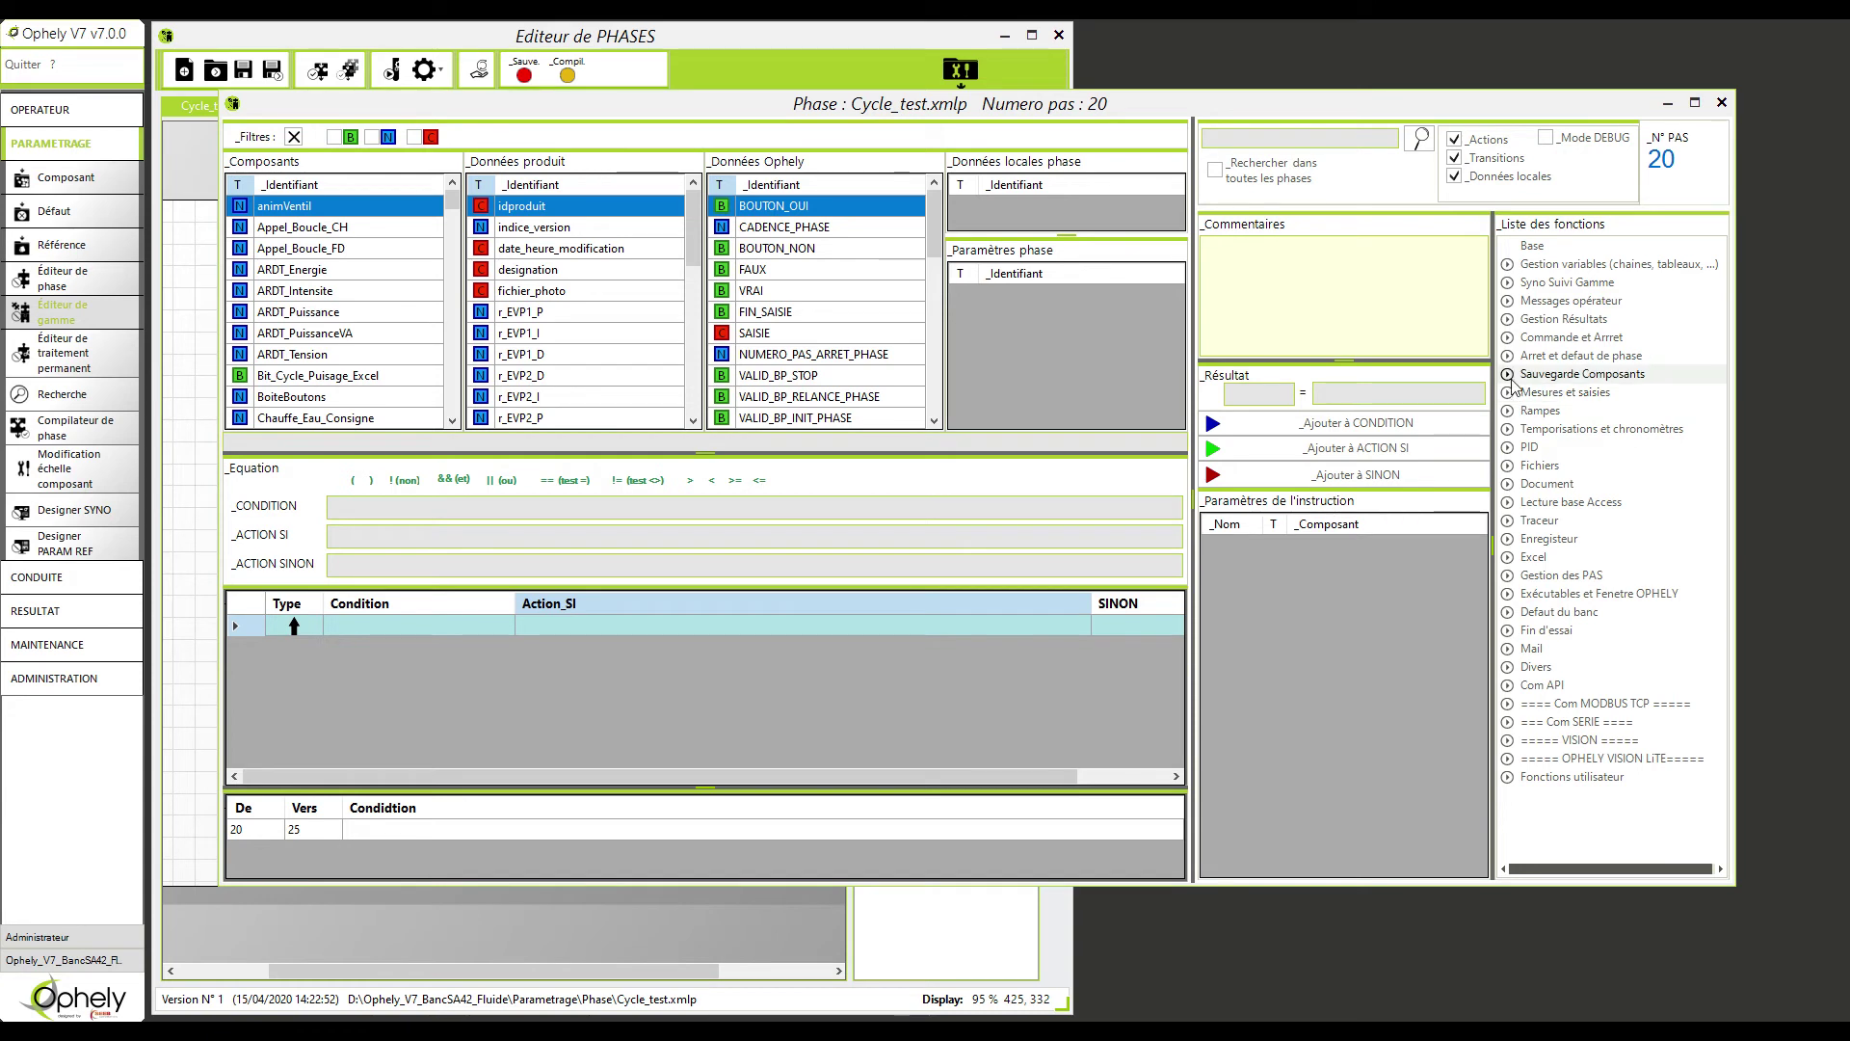
pyautogui.click(1509, 430)
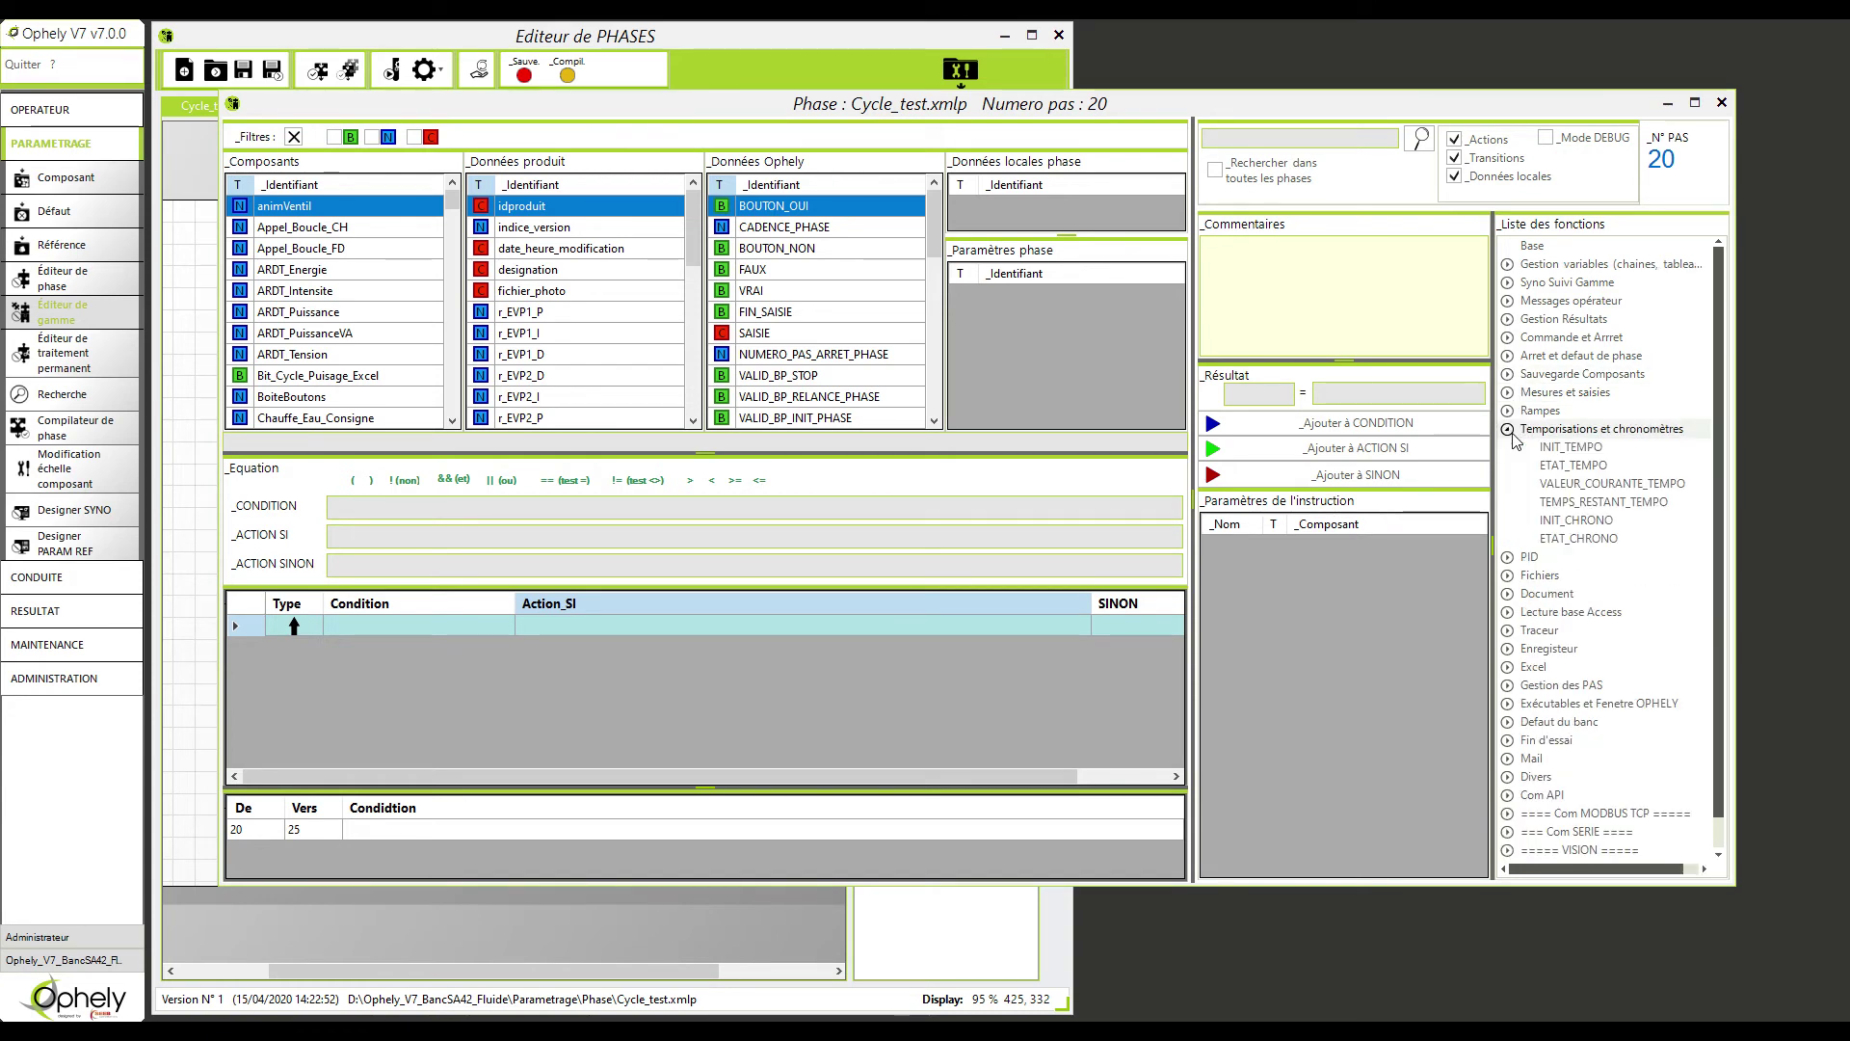
pyautogui.click(1571, 448)
pyautogui.click(1369, 548)
pyautogui.click(1369, 546)
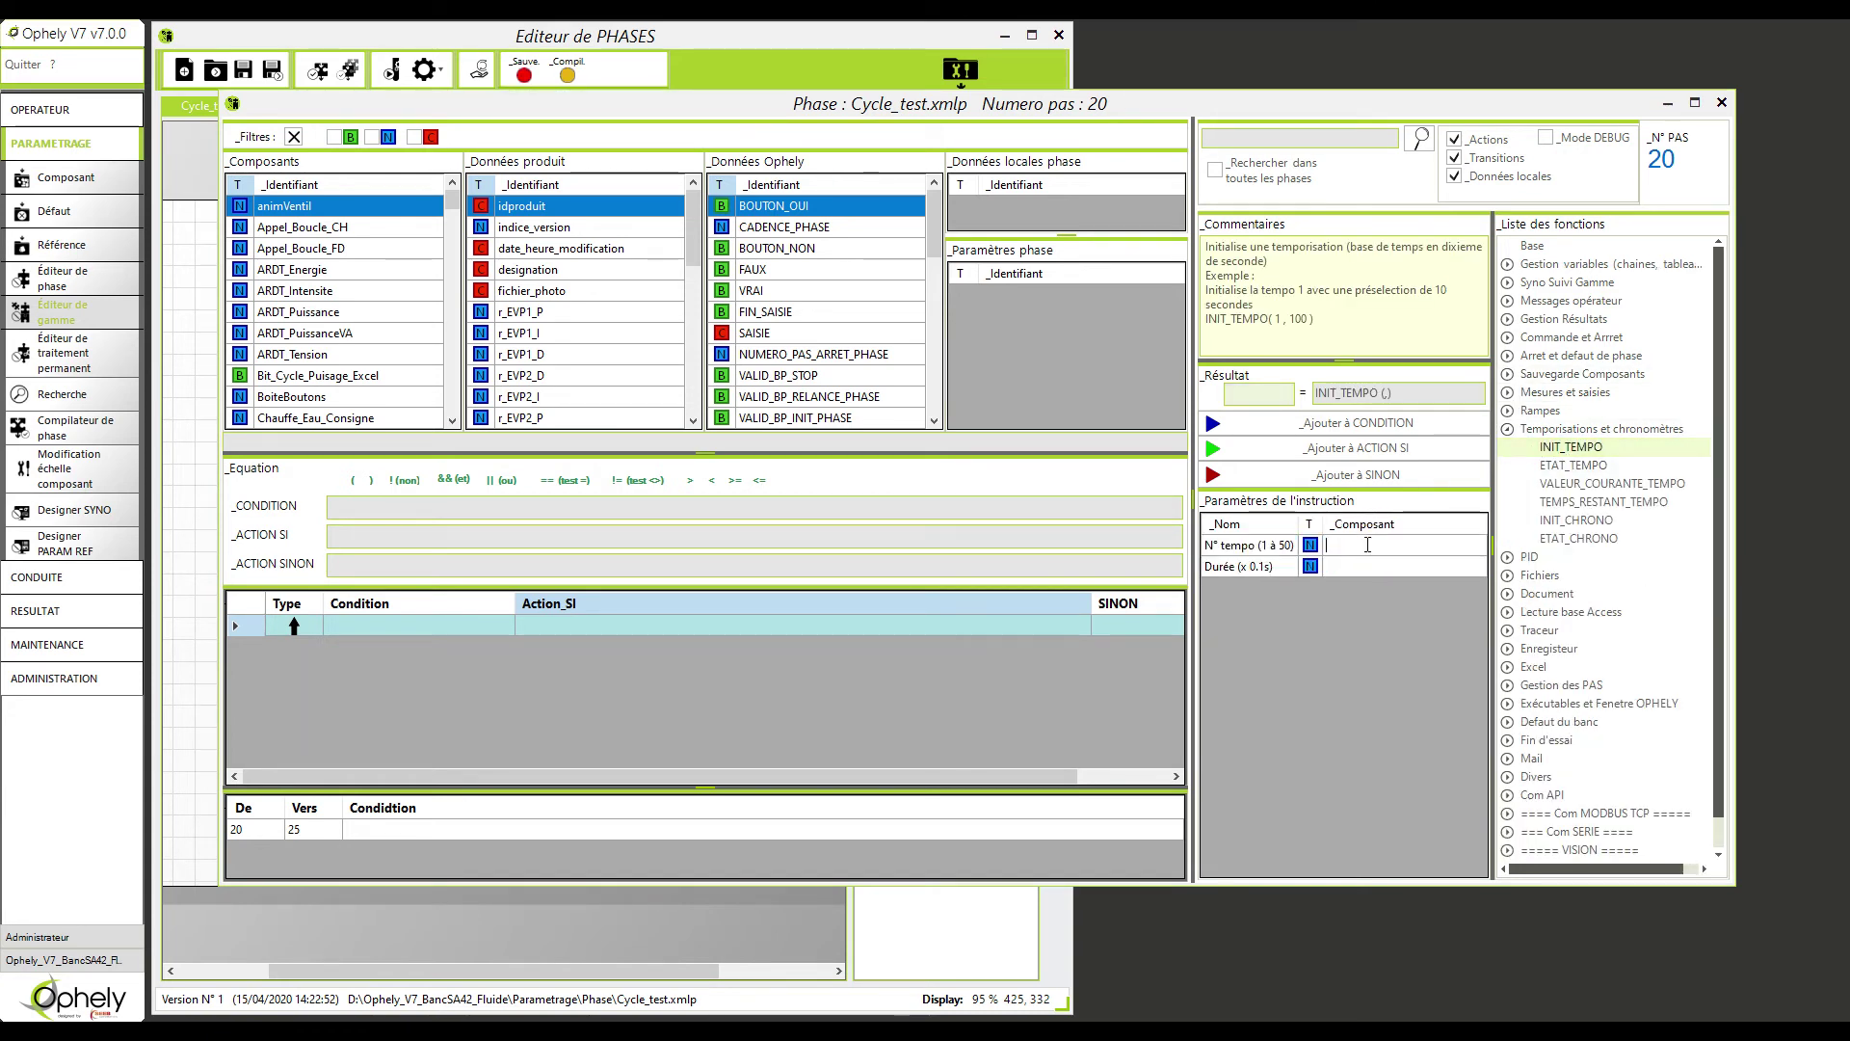
pyautogui.write('1')
pyautogui.click(1371, 565)
pyautogui.click(1371, 565)
pyautogui.click(1356, 447)
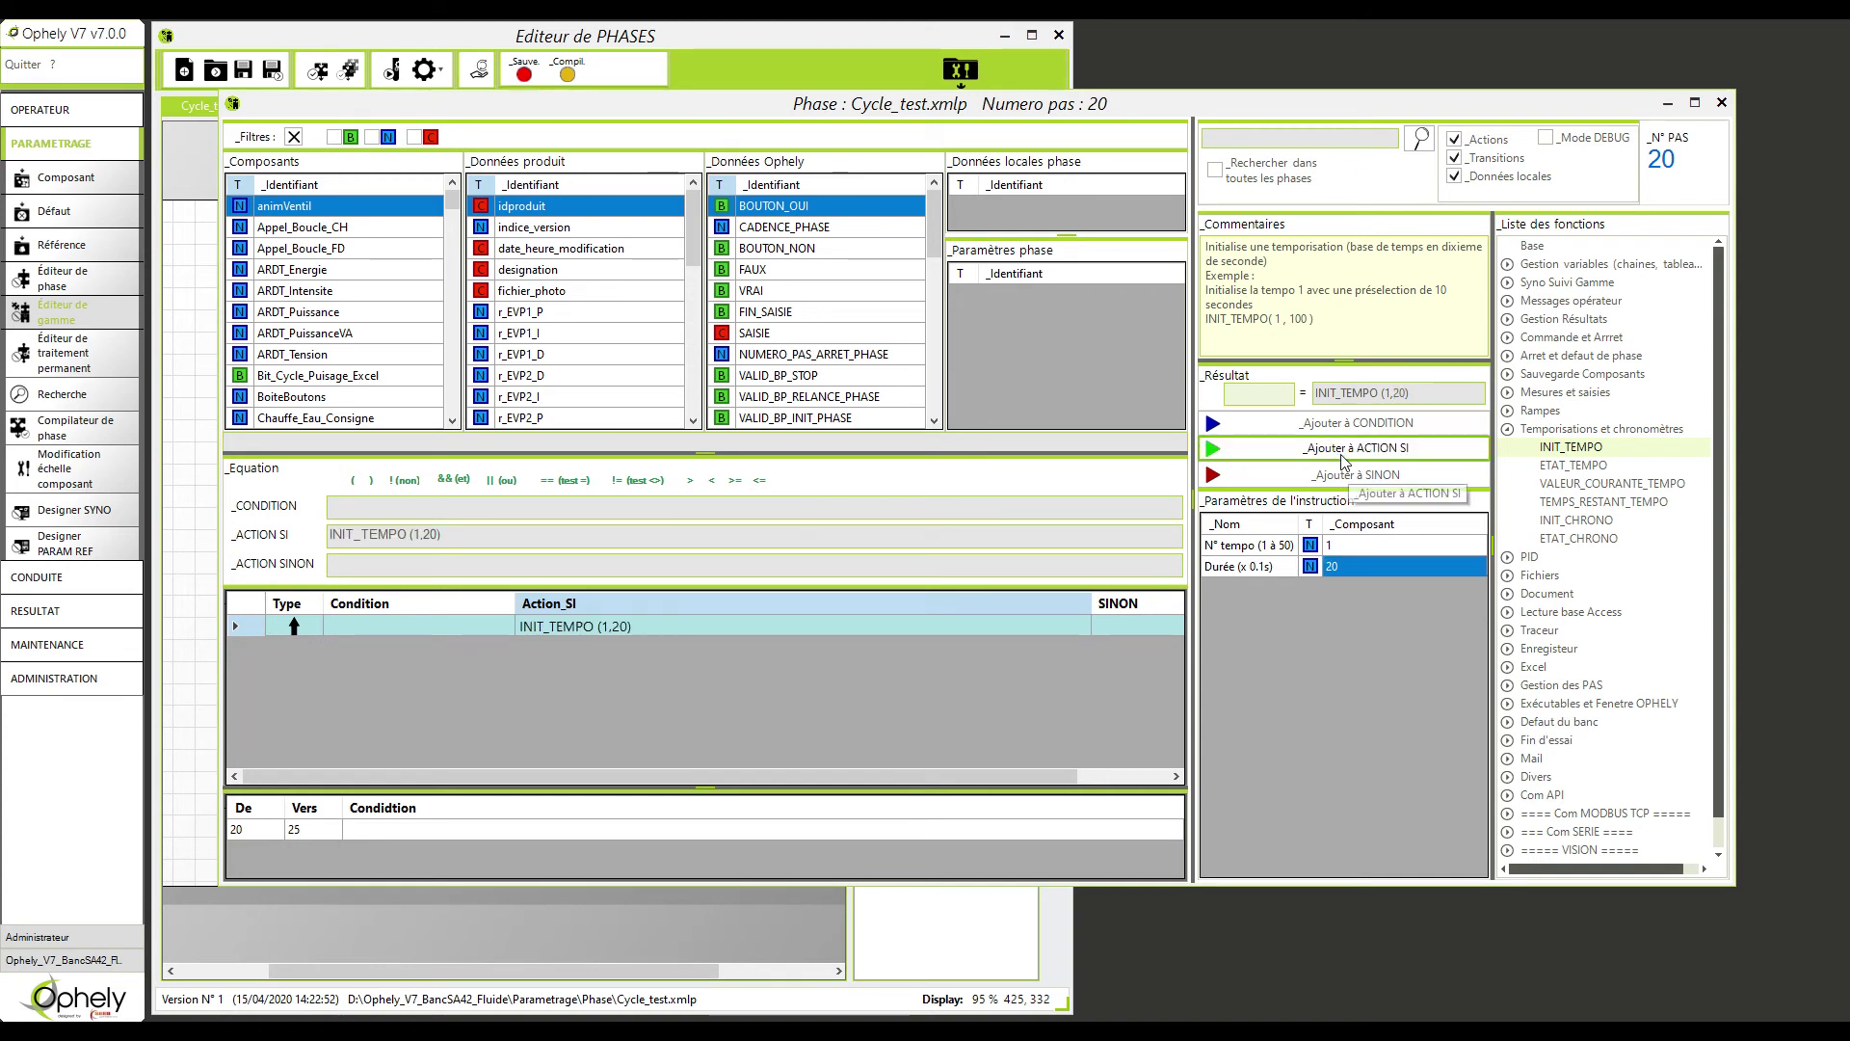
# Set the condition of the transition from step 20 to step 25 to ETAT_TEMPO (1) and close the step.
pyautogui.click(629, 830)
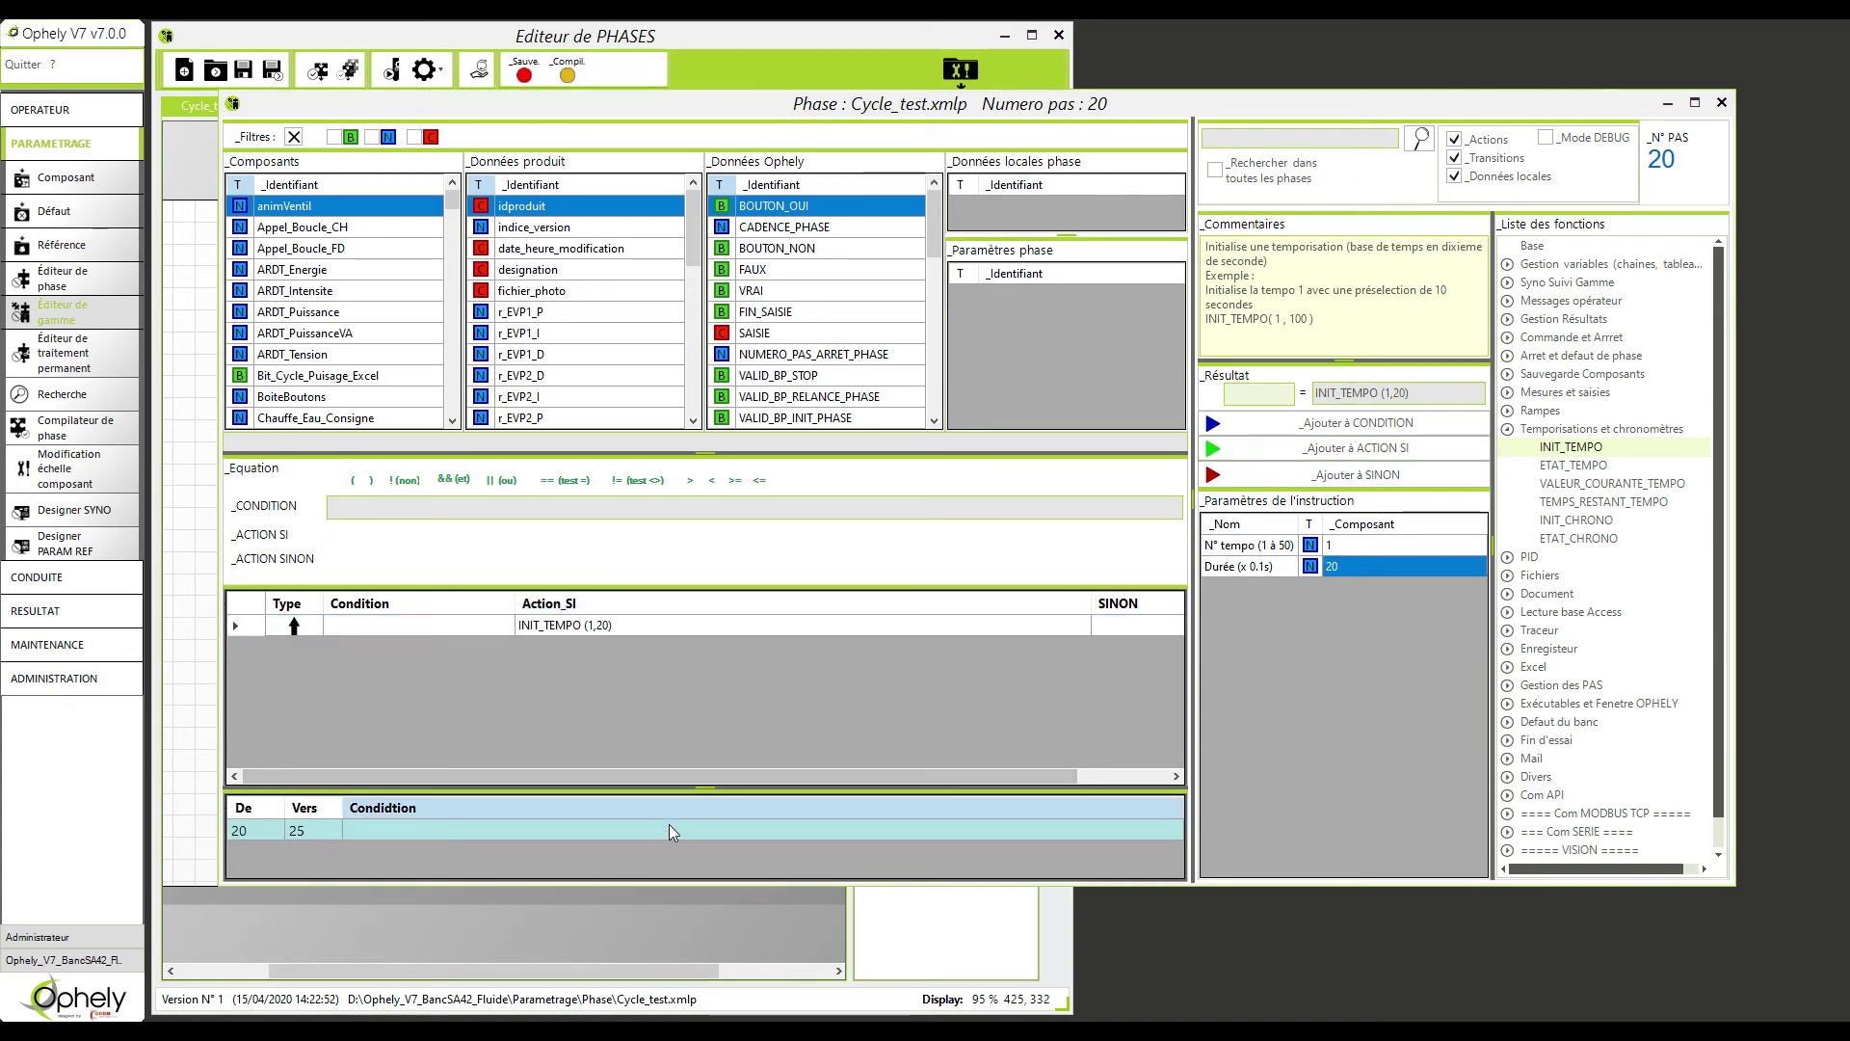
pyautogui.click(1598, 465)
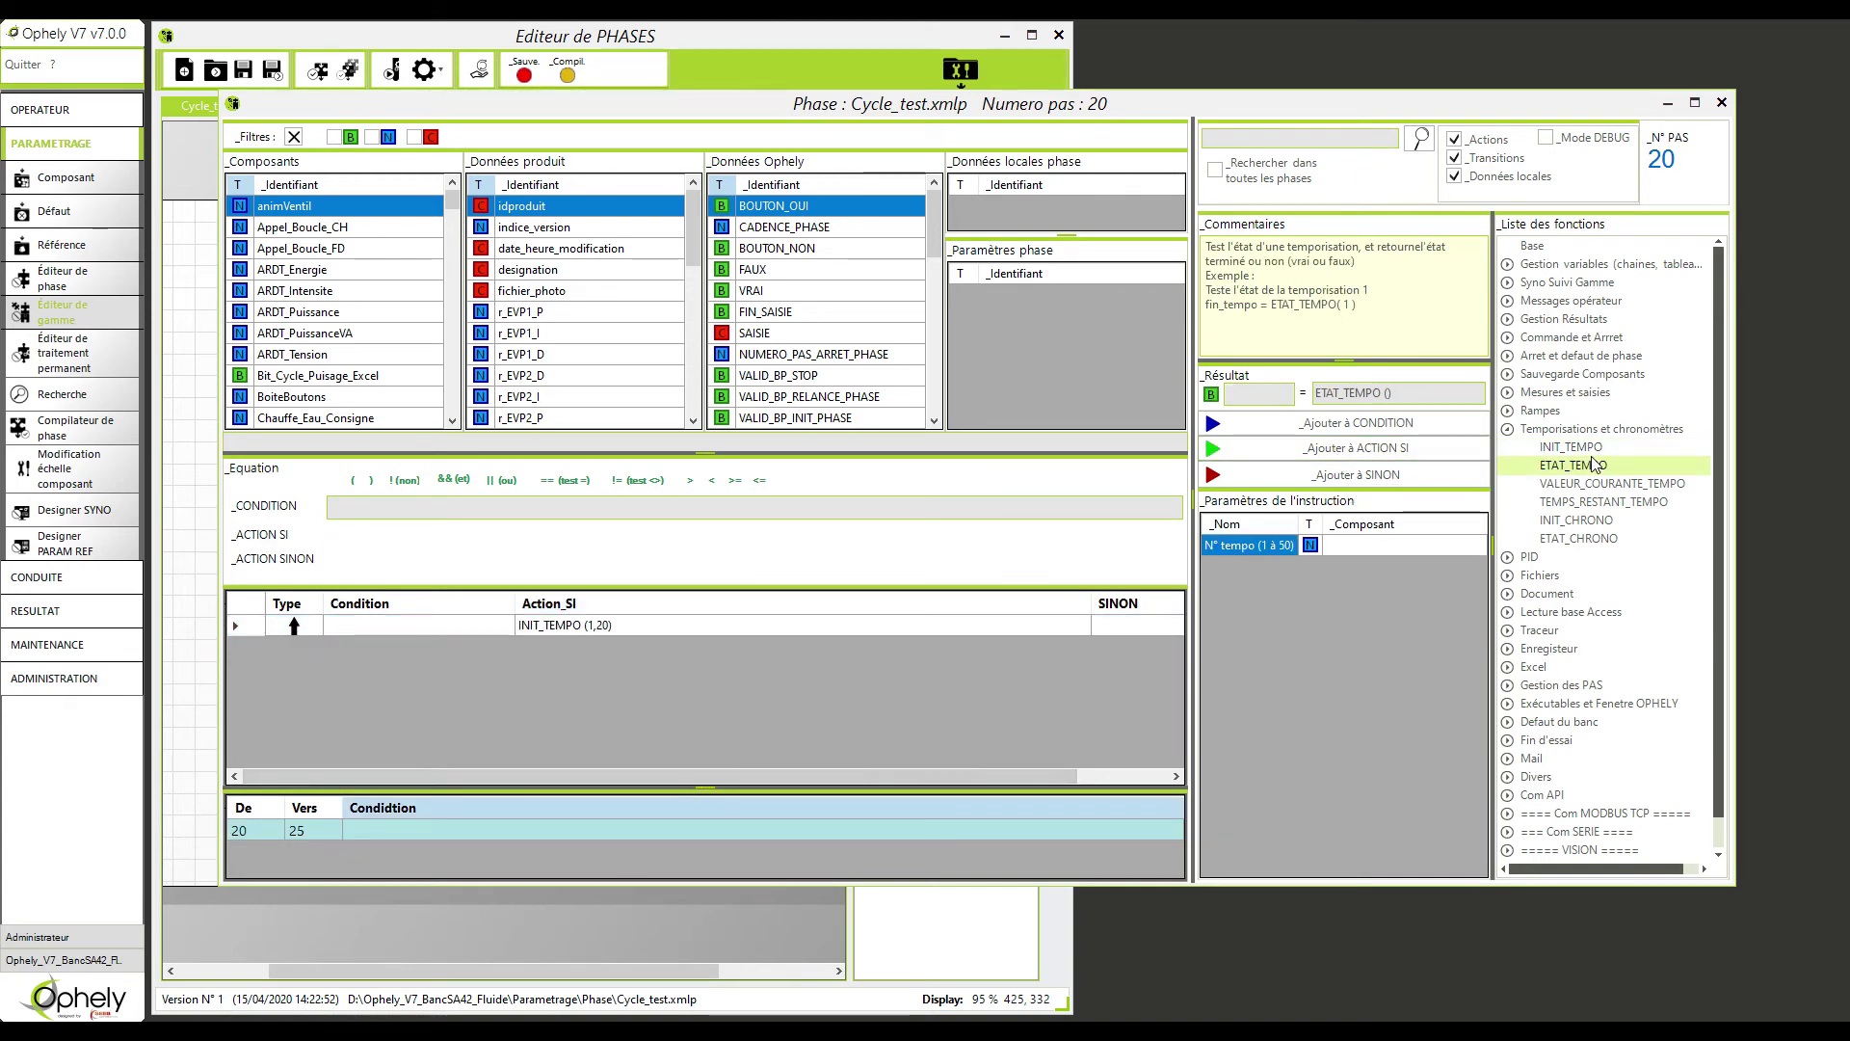
pyautogui.click(1419, 543)
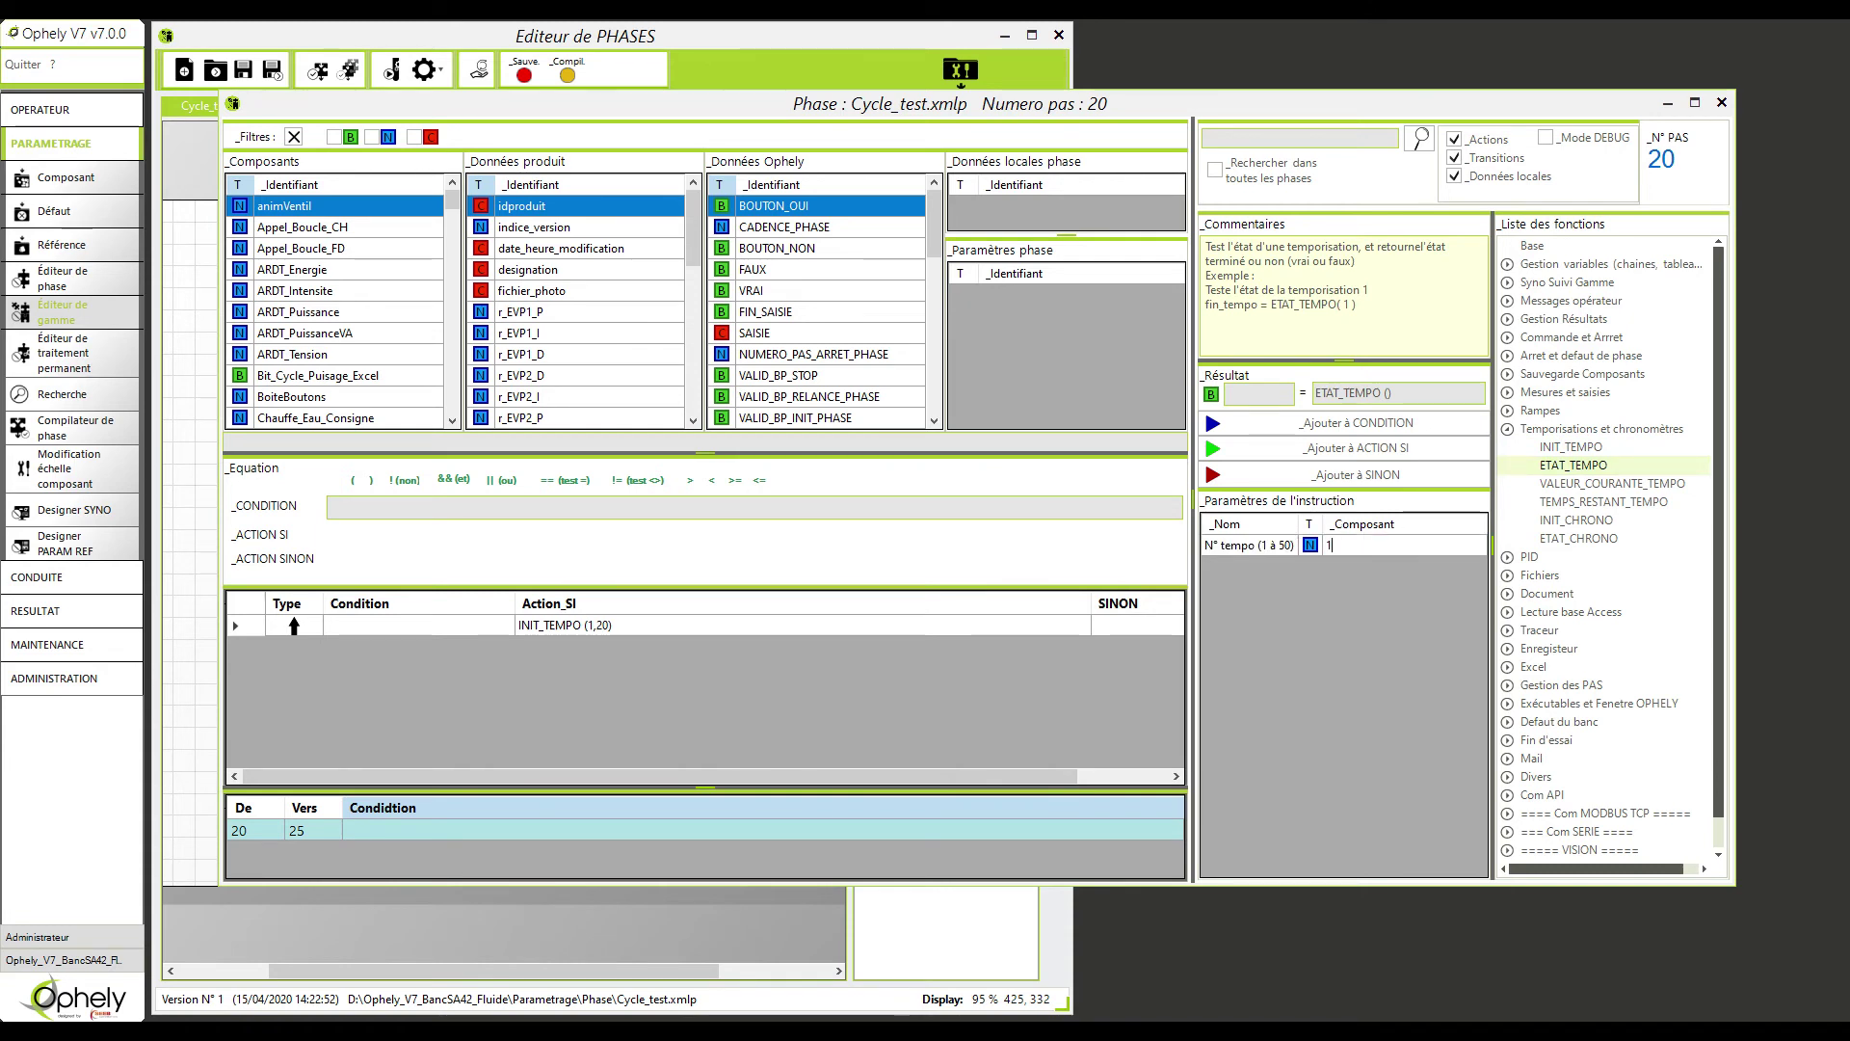
pyautogui.press('Return')
pyautogui.click(1399, 431)
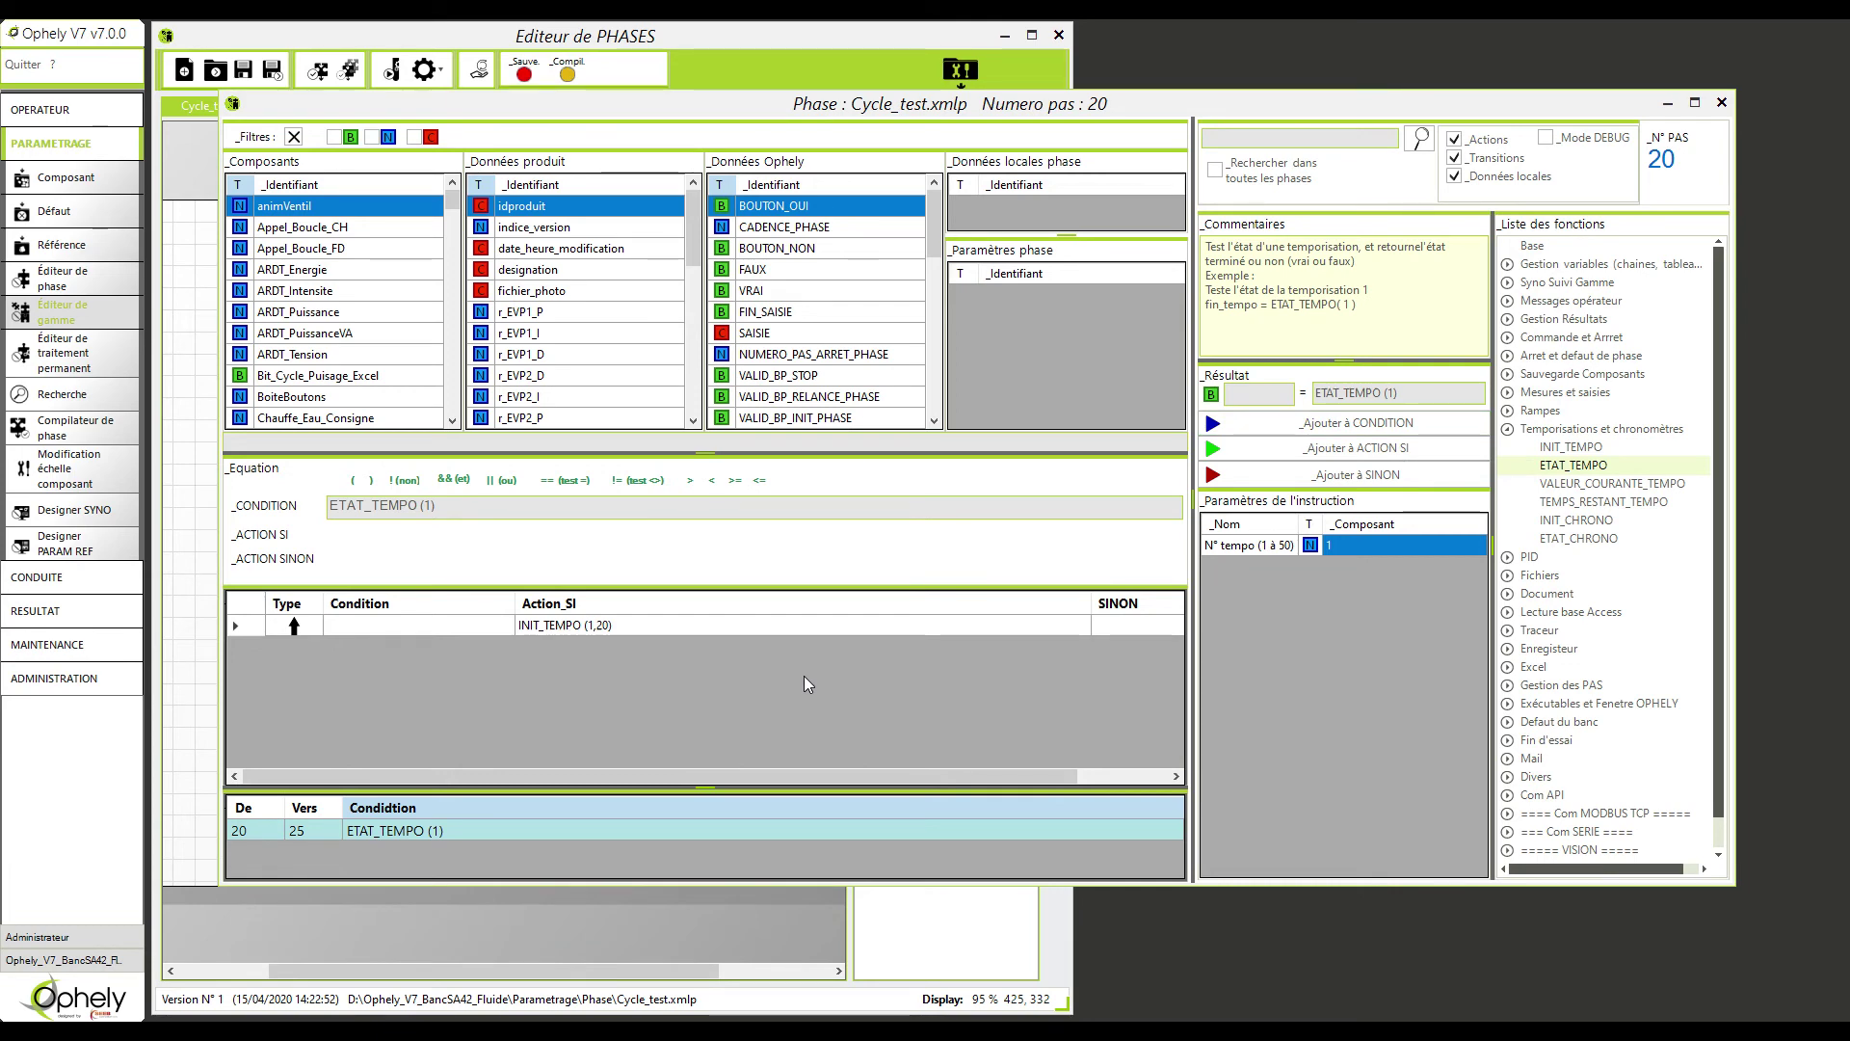
pyautogui.click(1727, 104)
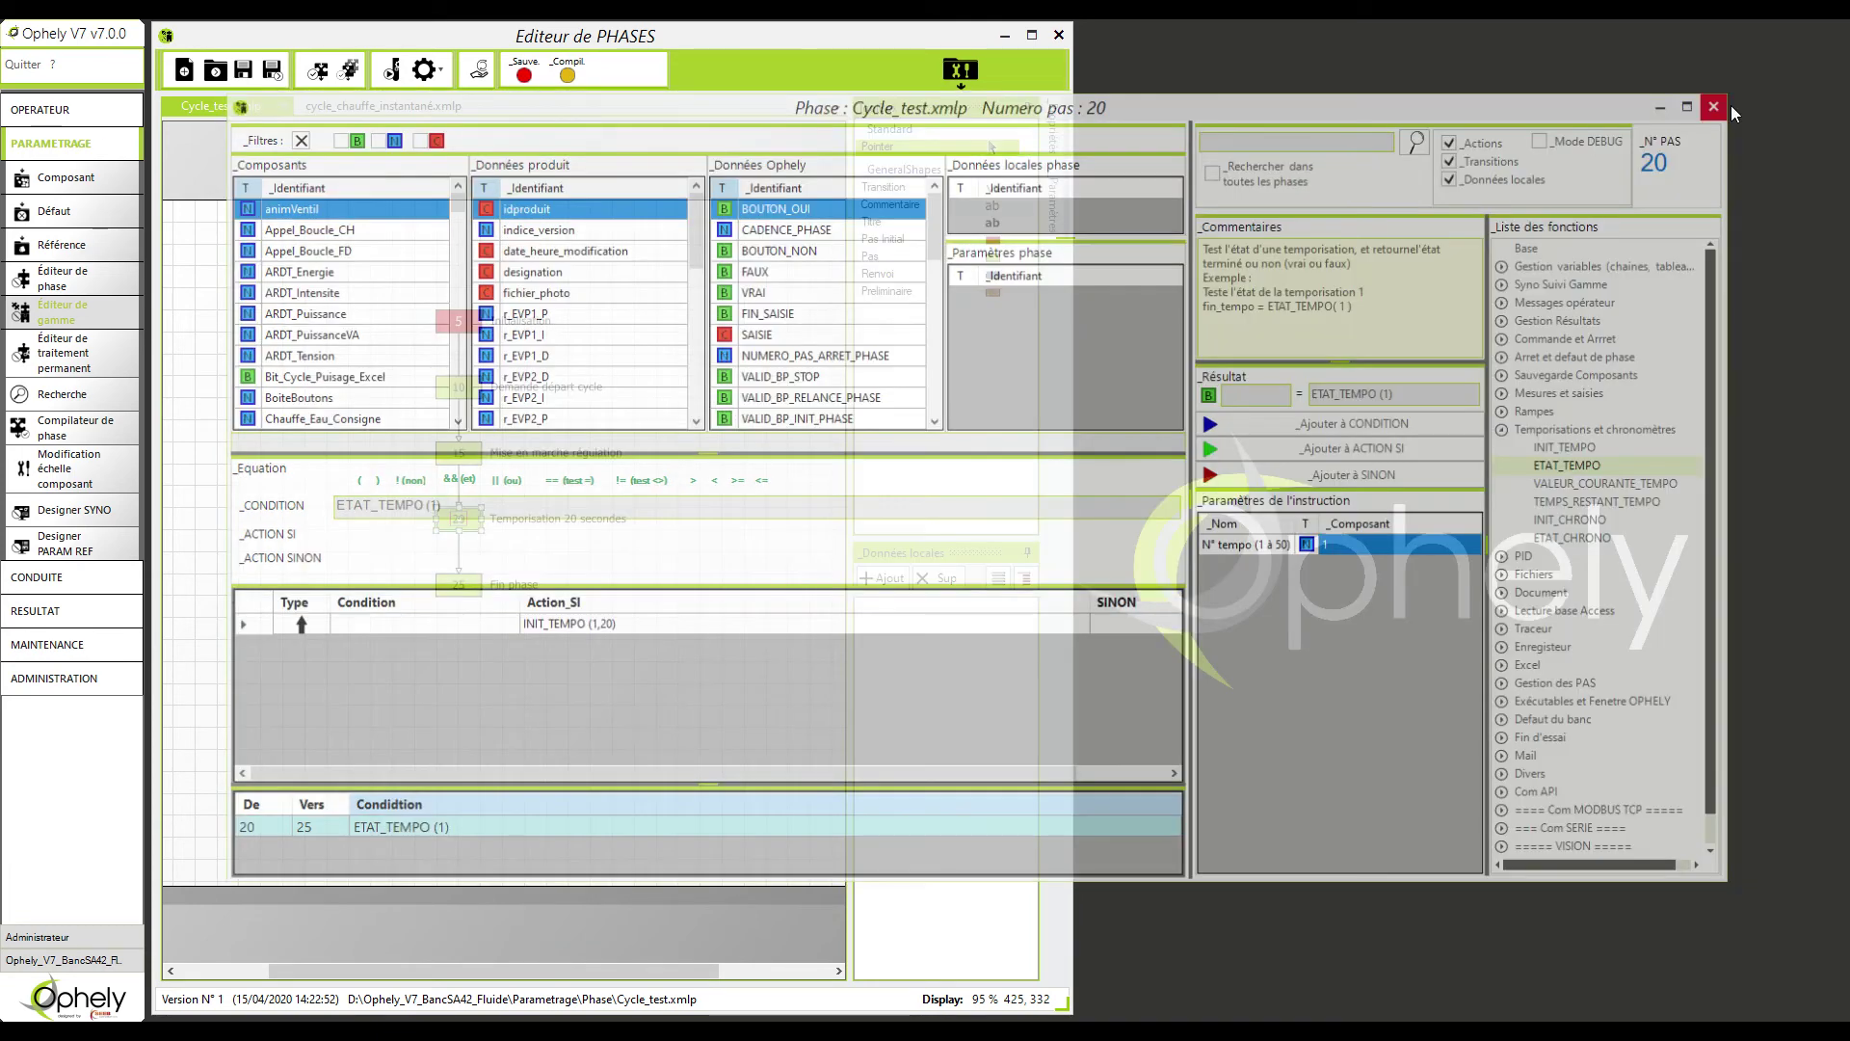
# In step 25, add the phase-ending function FINOK () as an action with no condition and close the step.
pyautogui.click(465, 585)
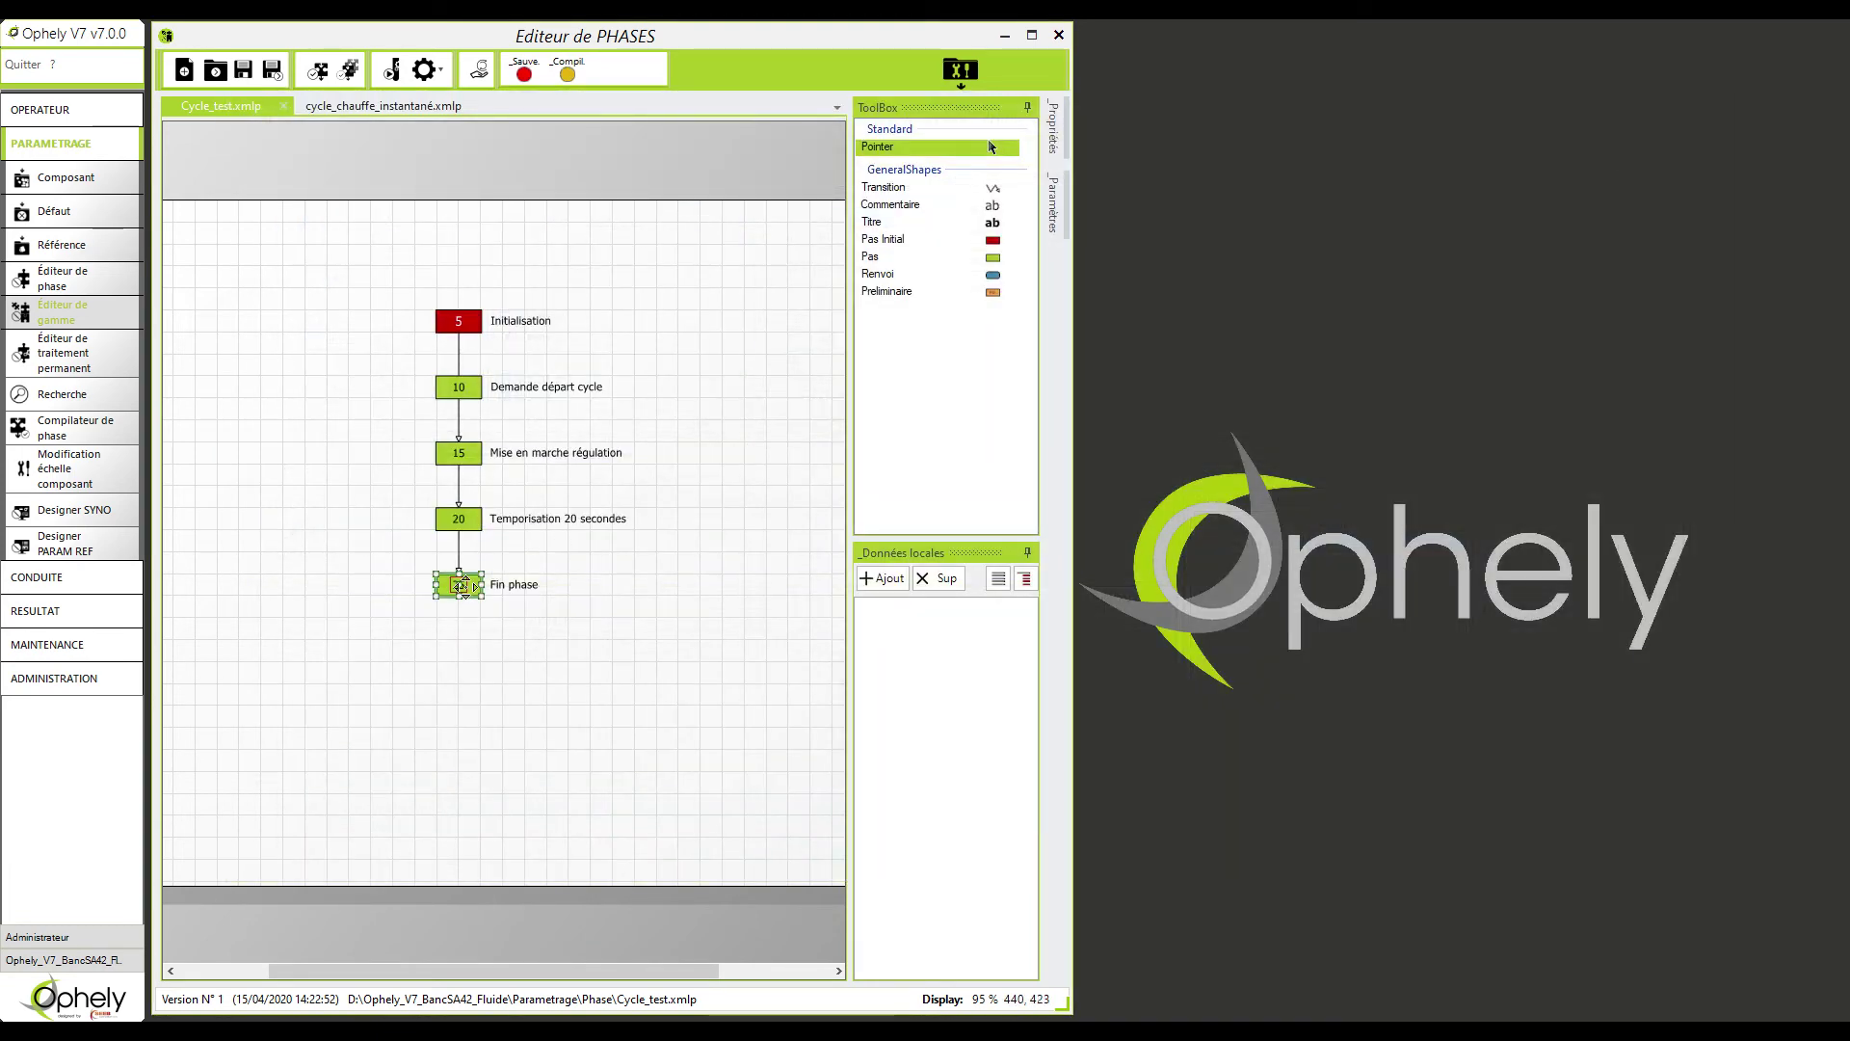
pyautogui.doubleClick(463, 585)
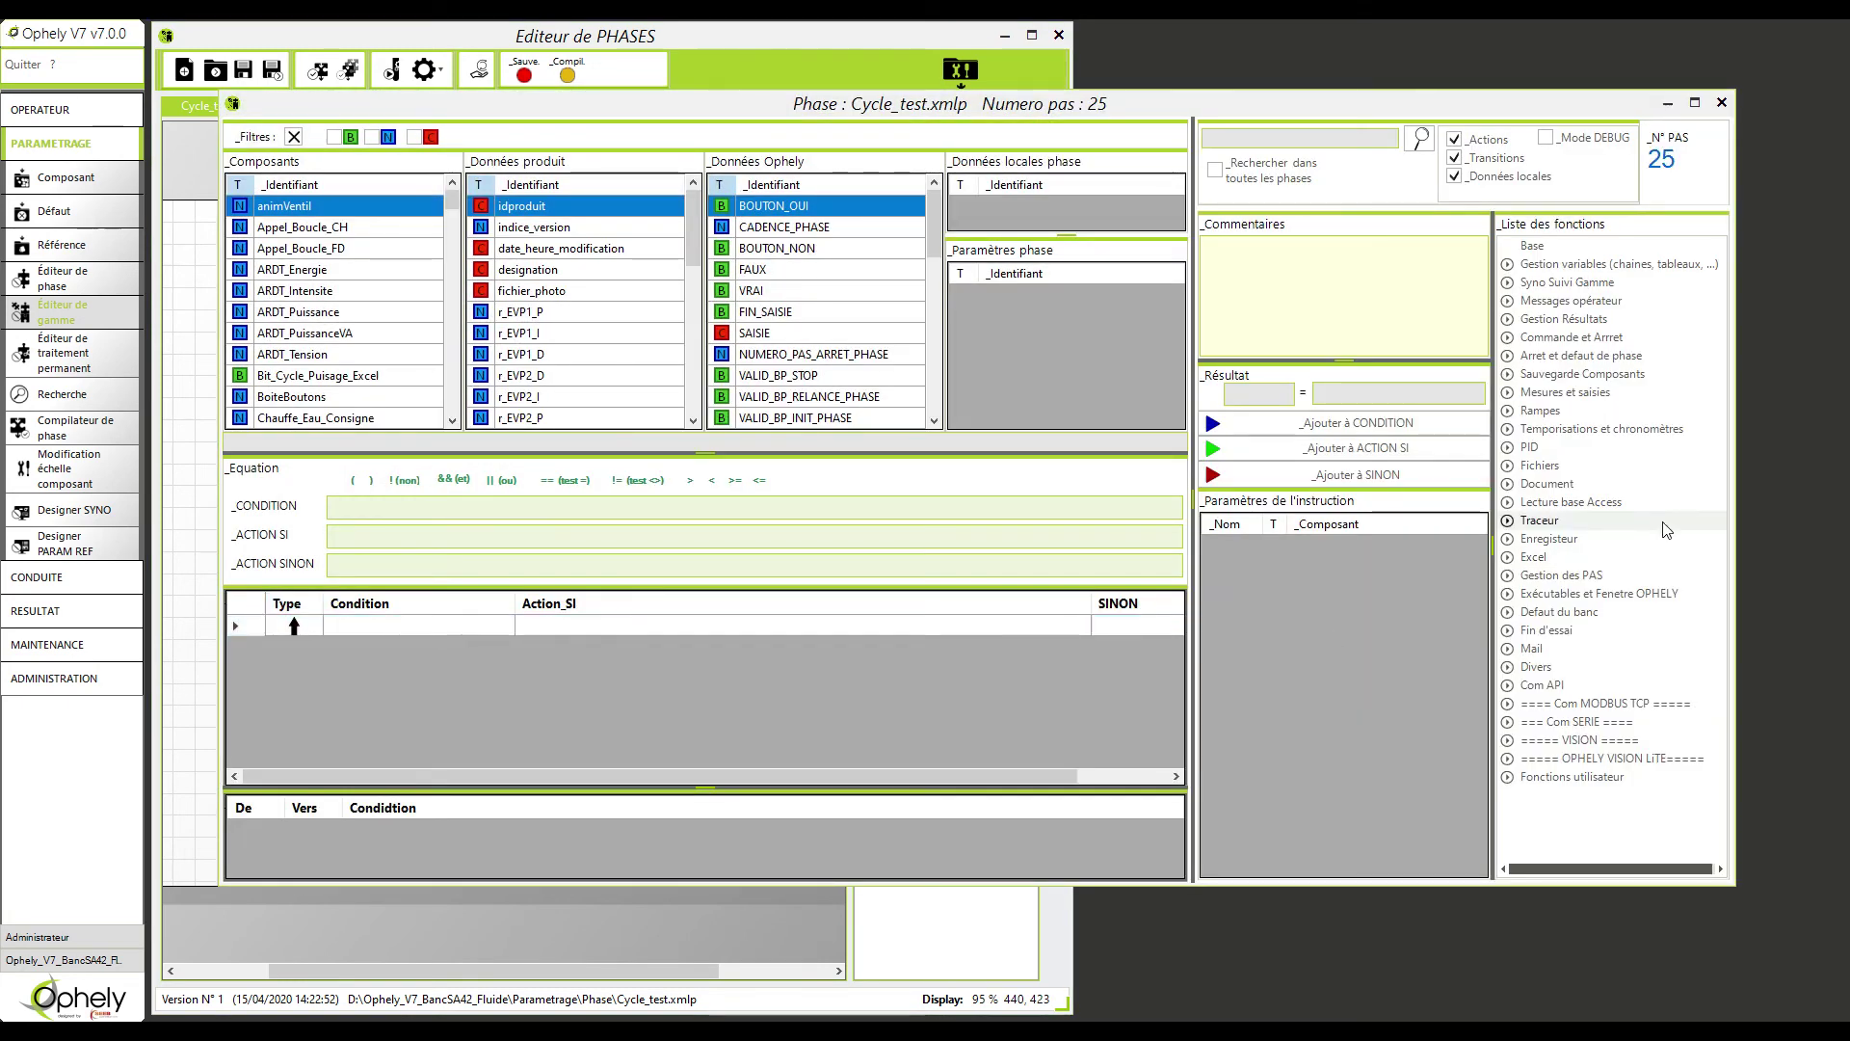
pyautogui.click(1510, 283)
pyautogui.click(1510, 283)
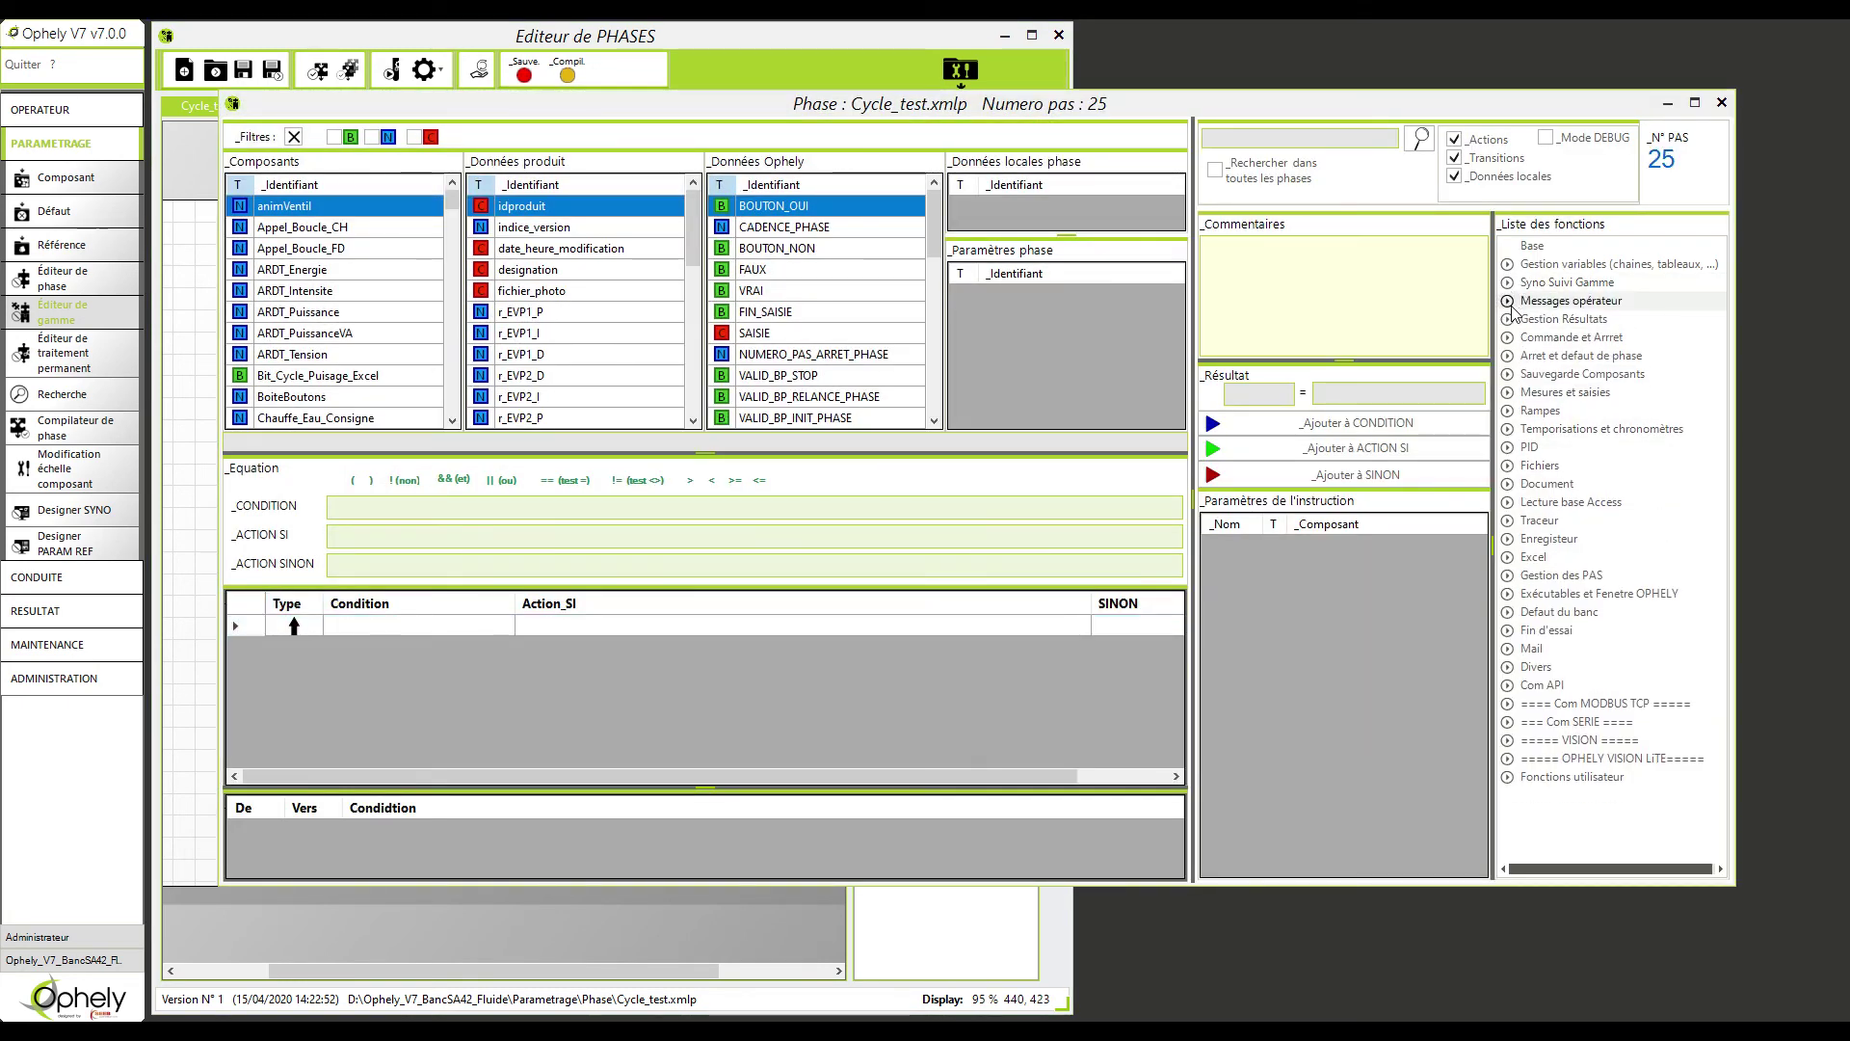
pyautogui.click(1507, 356)
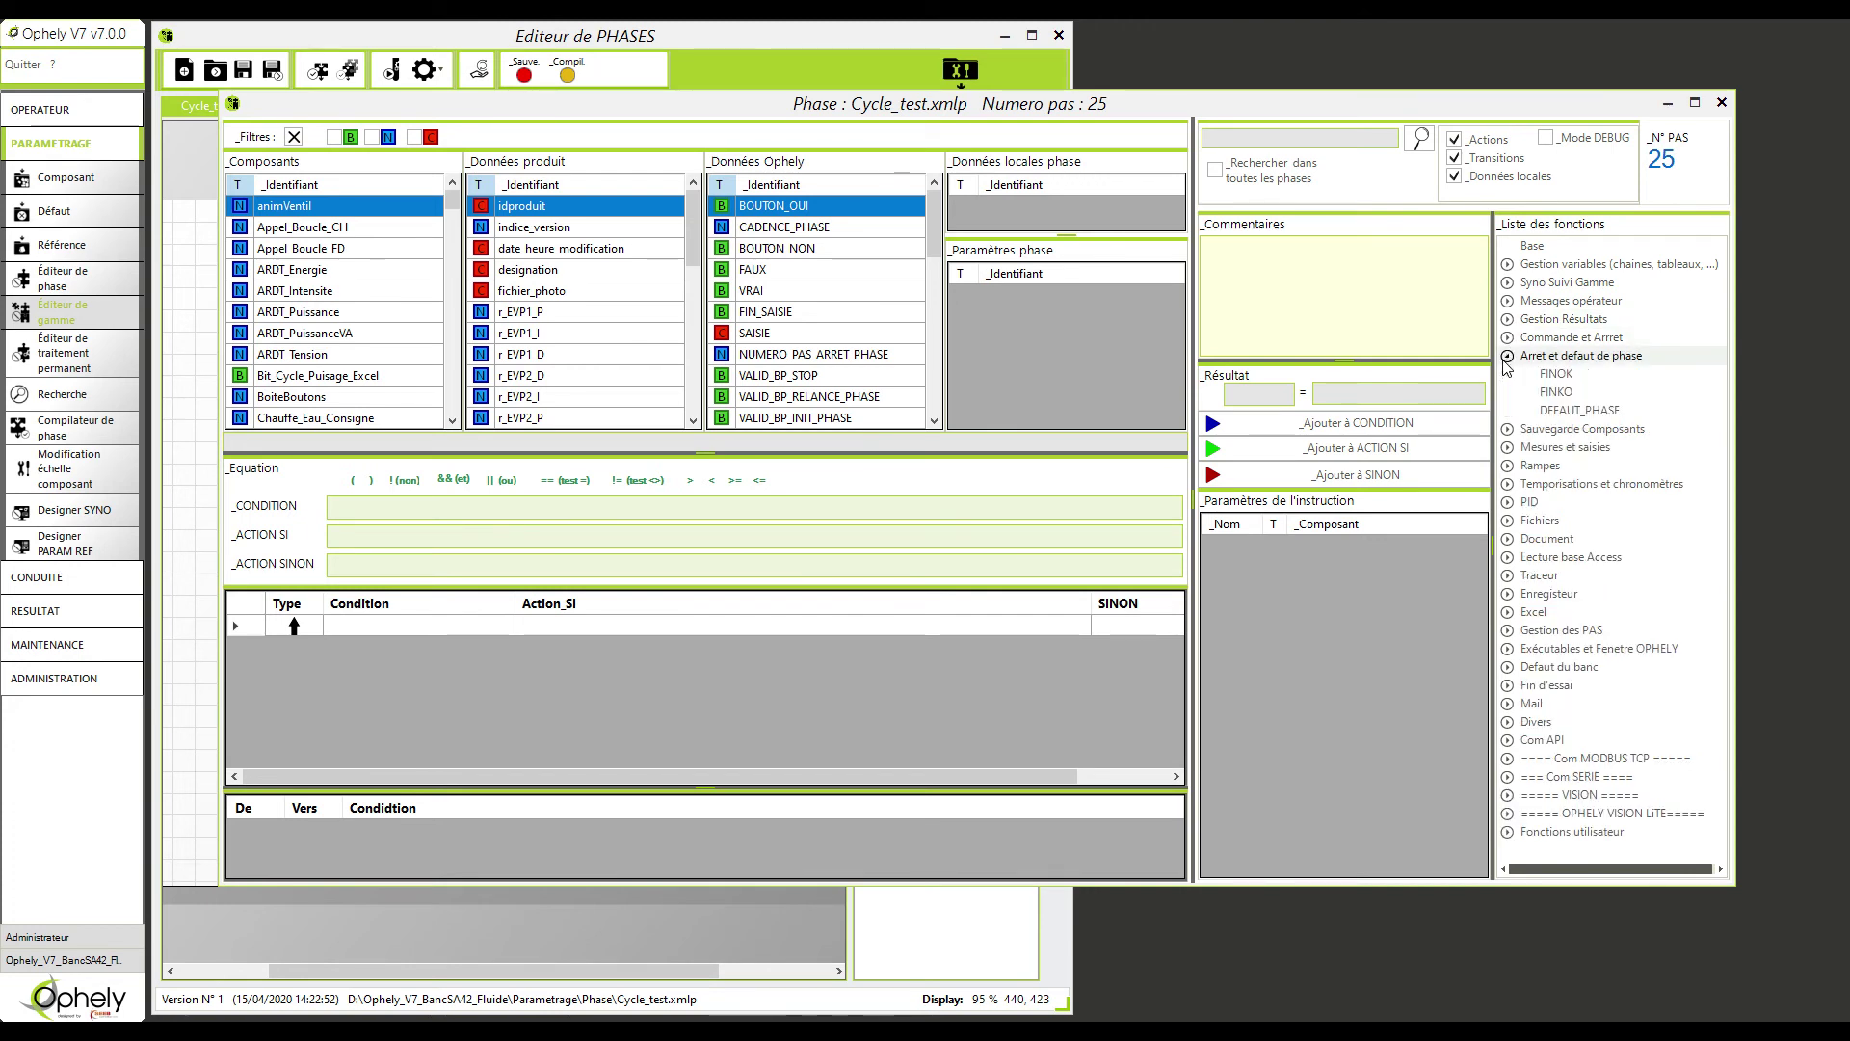
pyautogui.click(1555, 374)
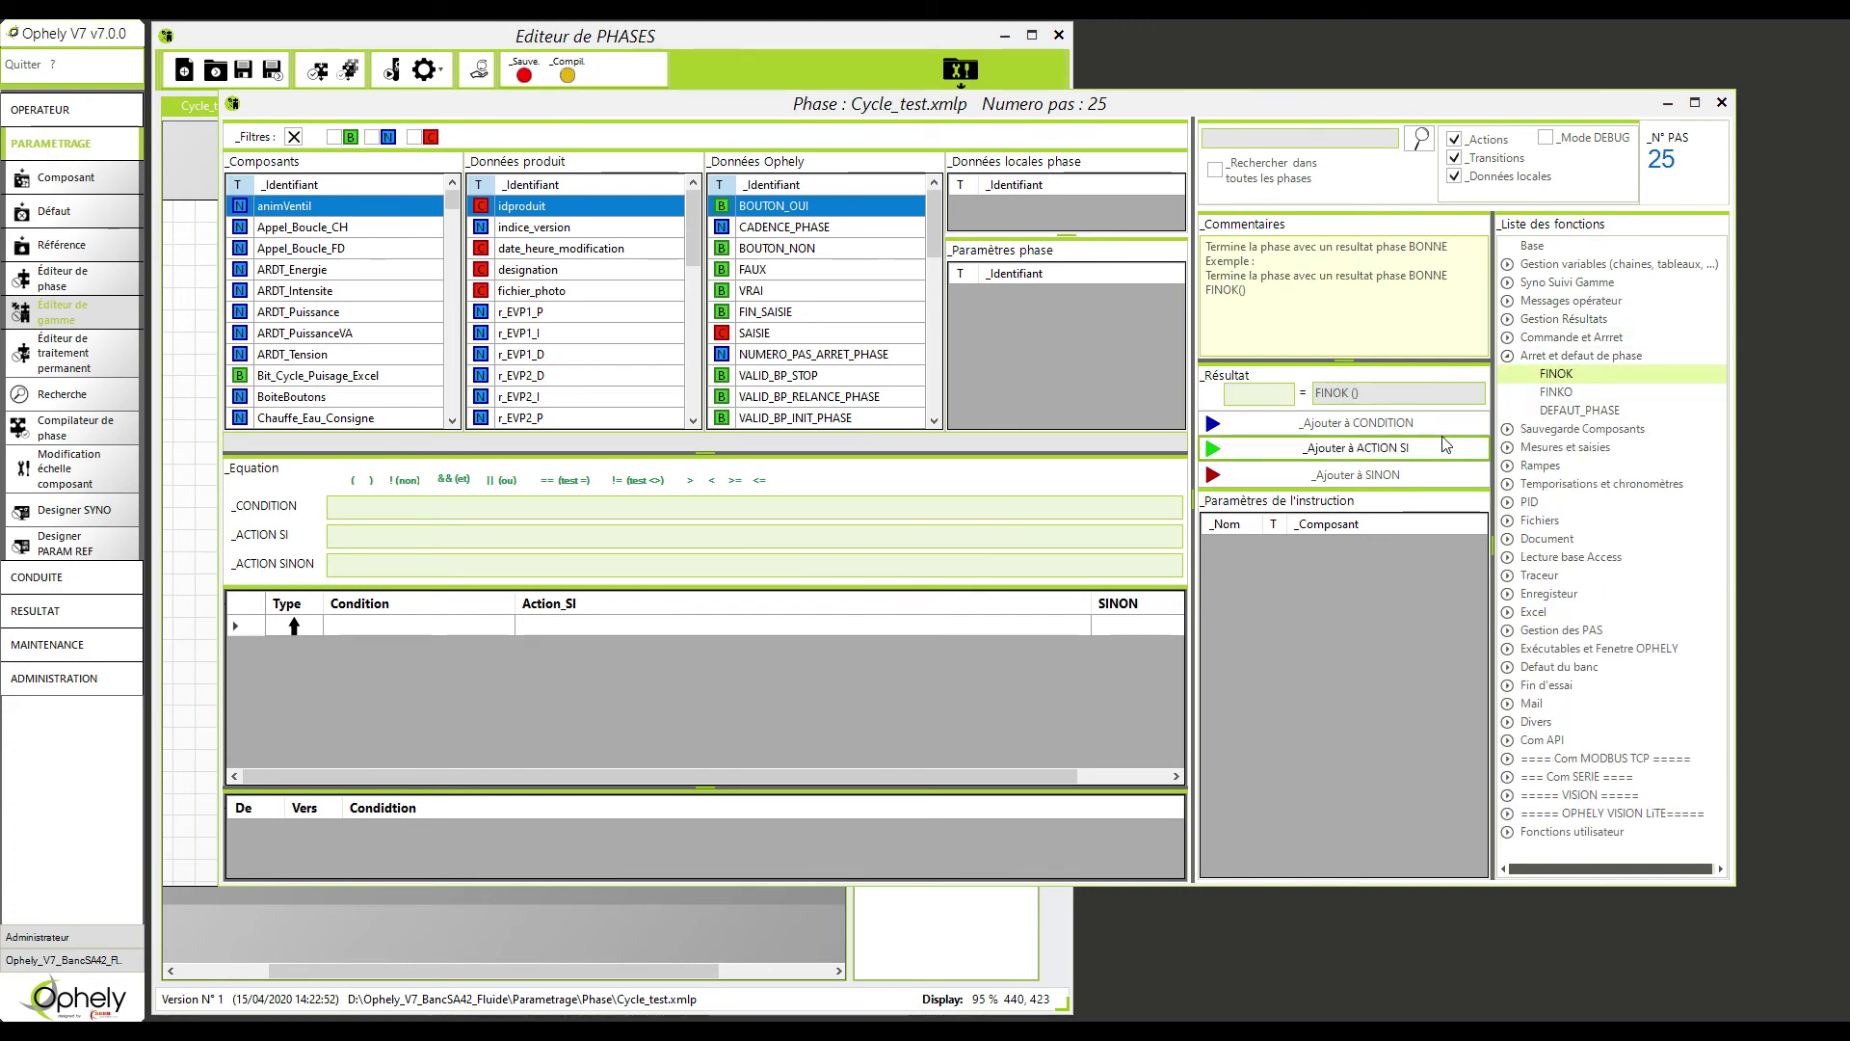
pyautogui.click(1420, 451)
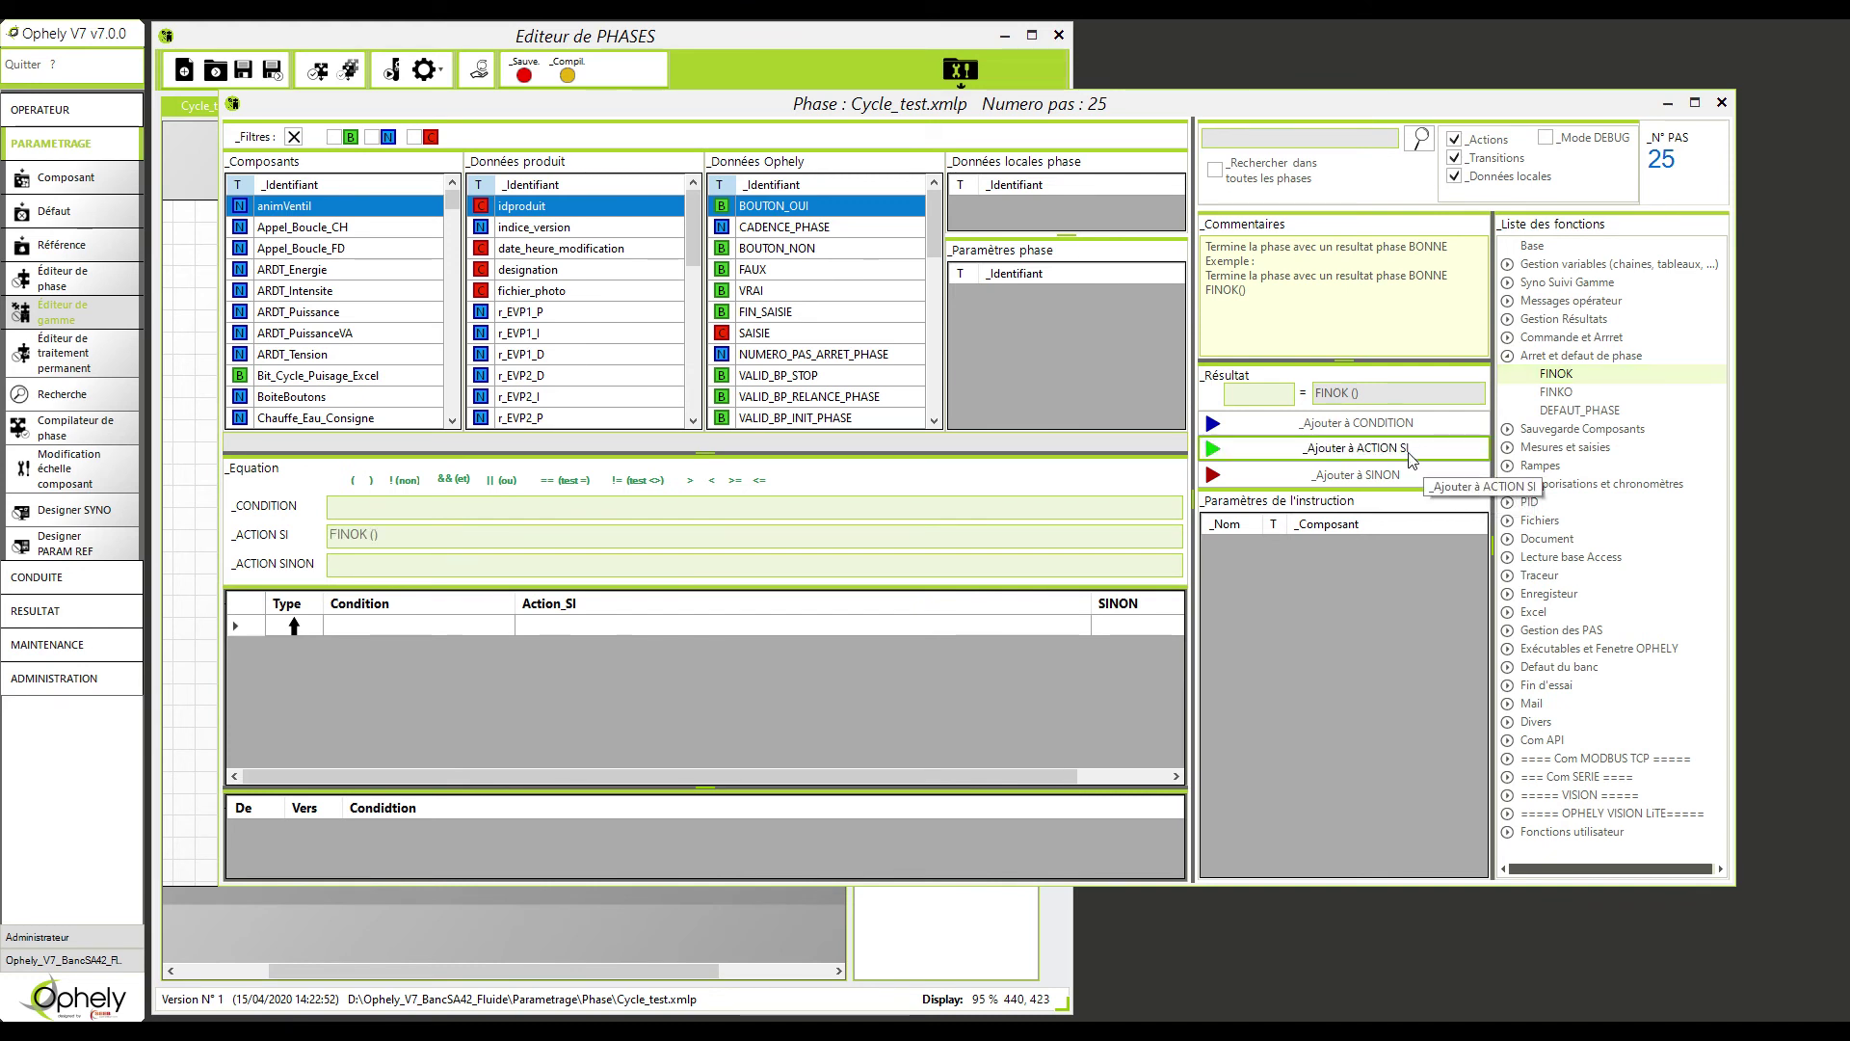
pyautogui.click(698, 627)
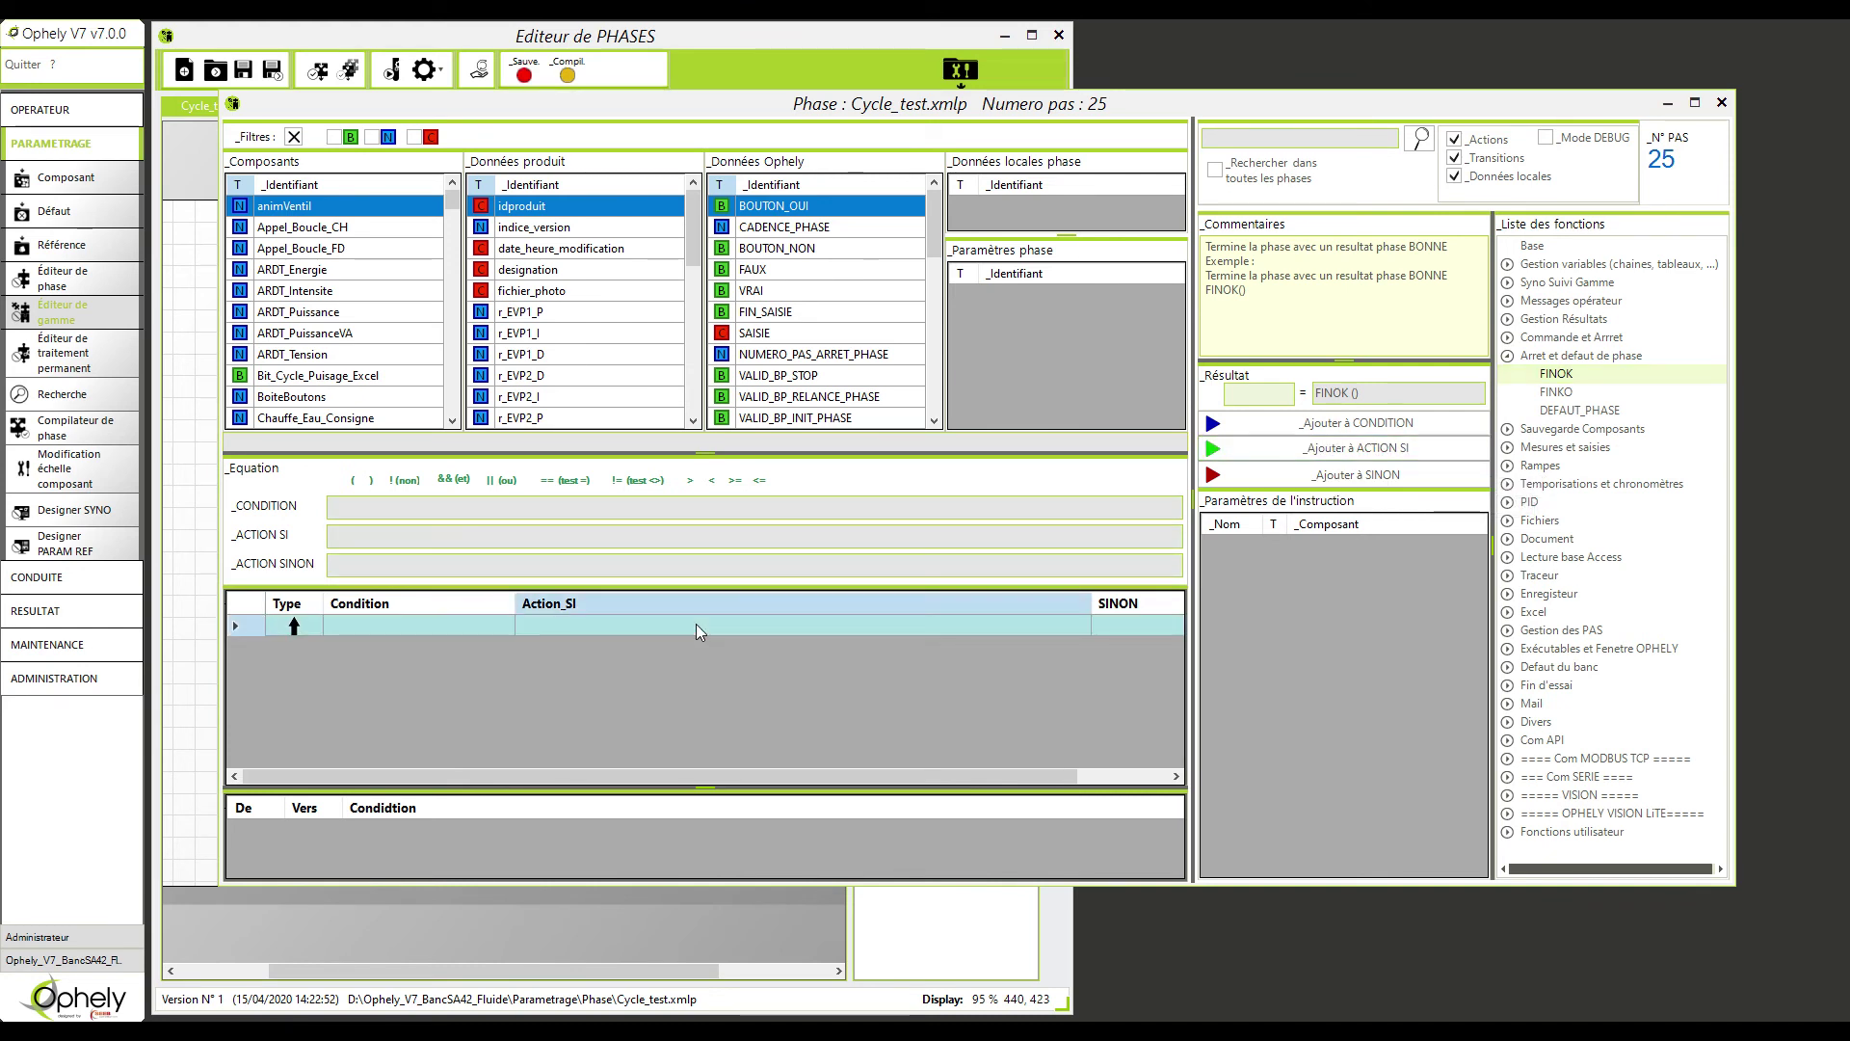
pyautogui.click(1349, 449)
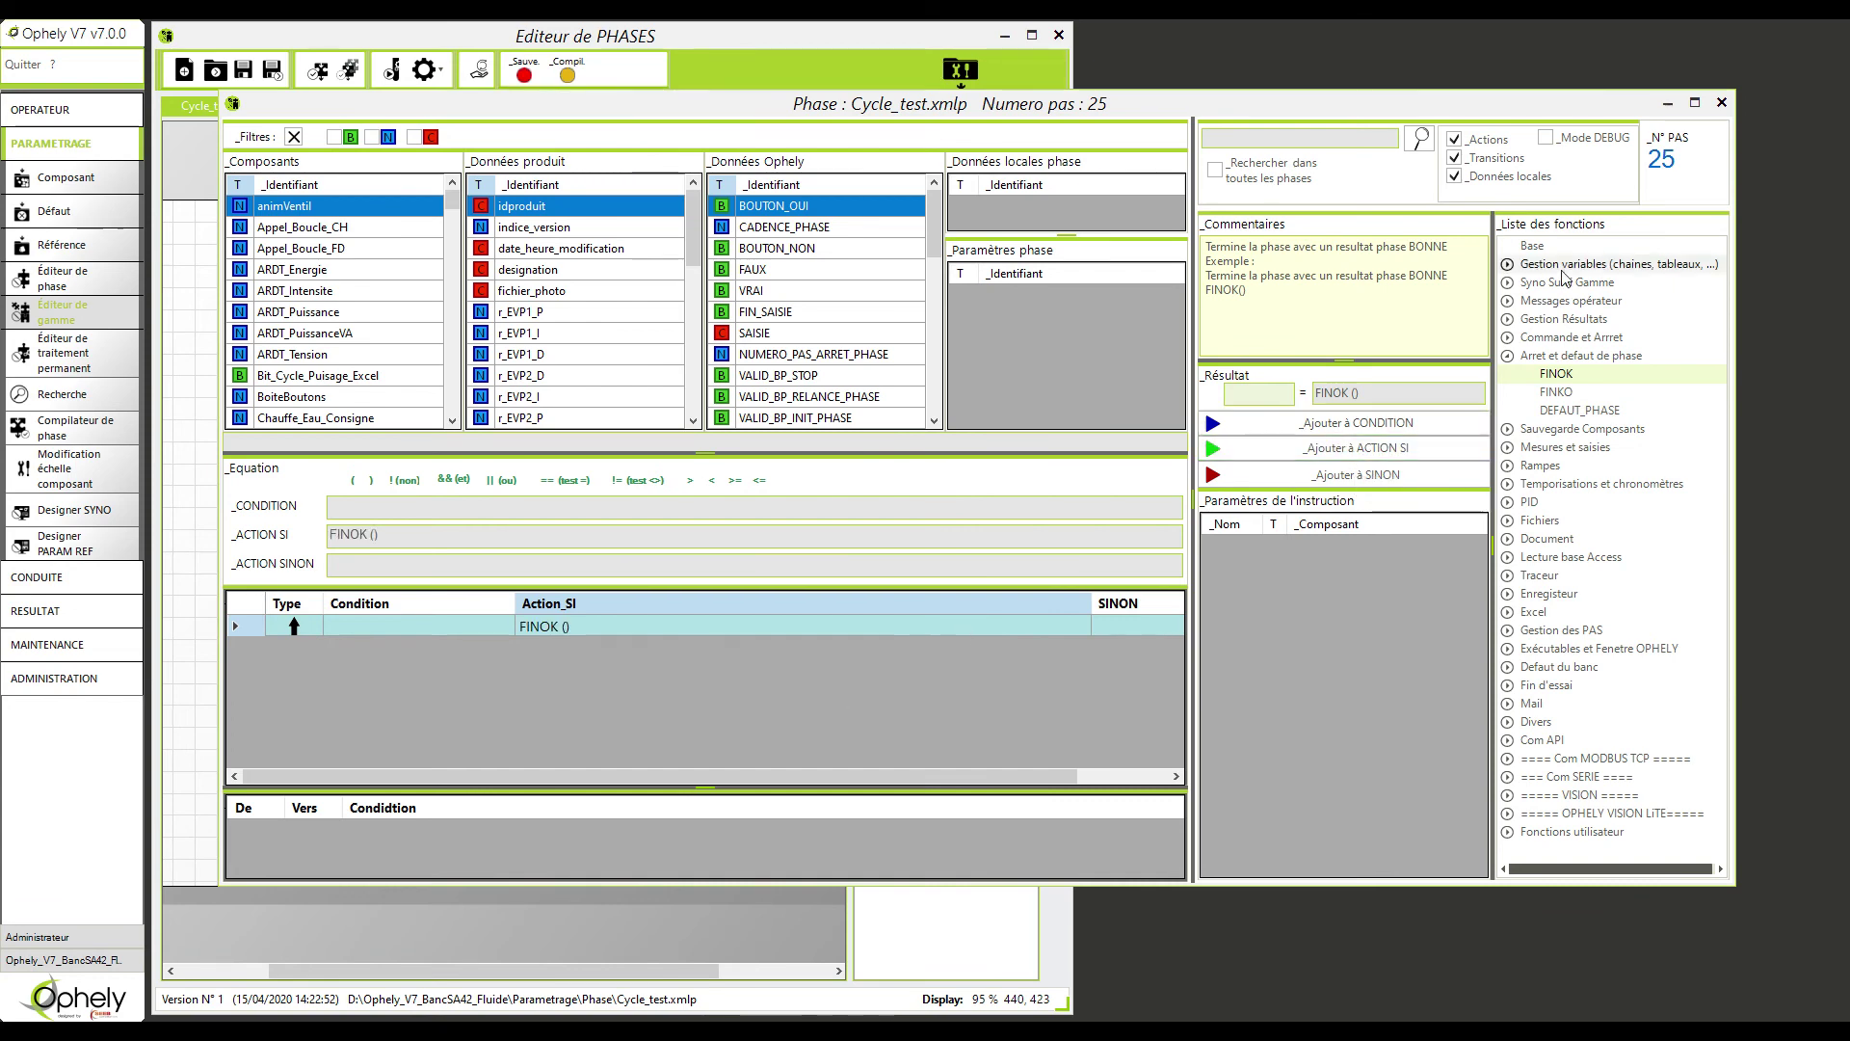
pyautogui.click(1722, 103)
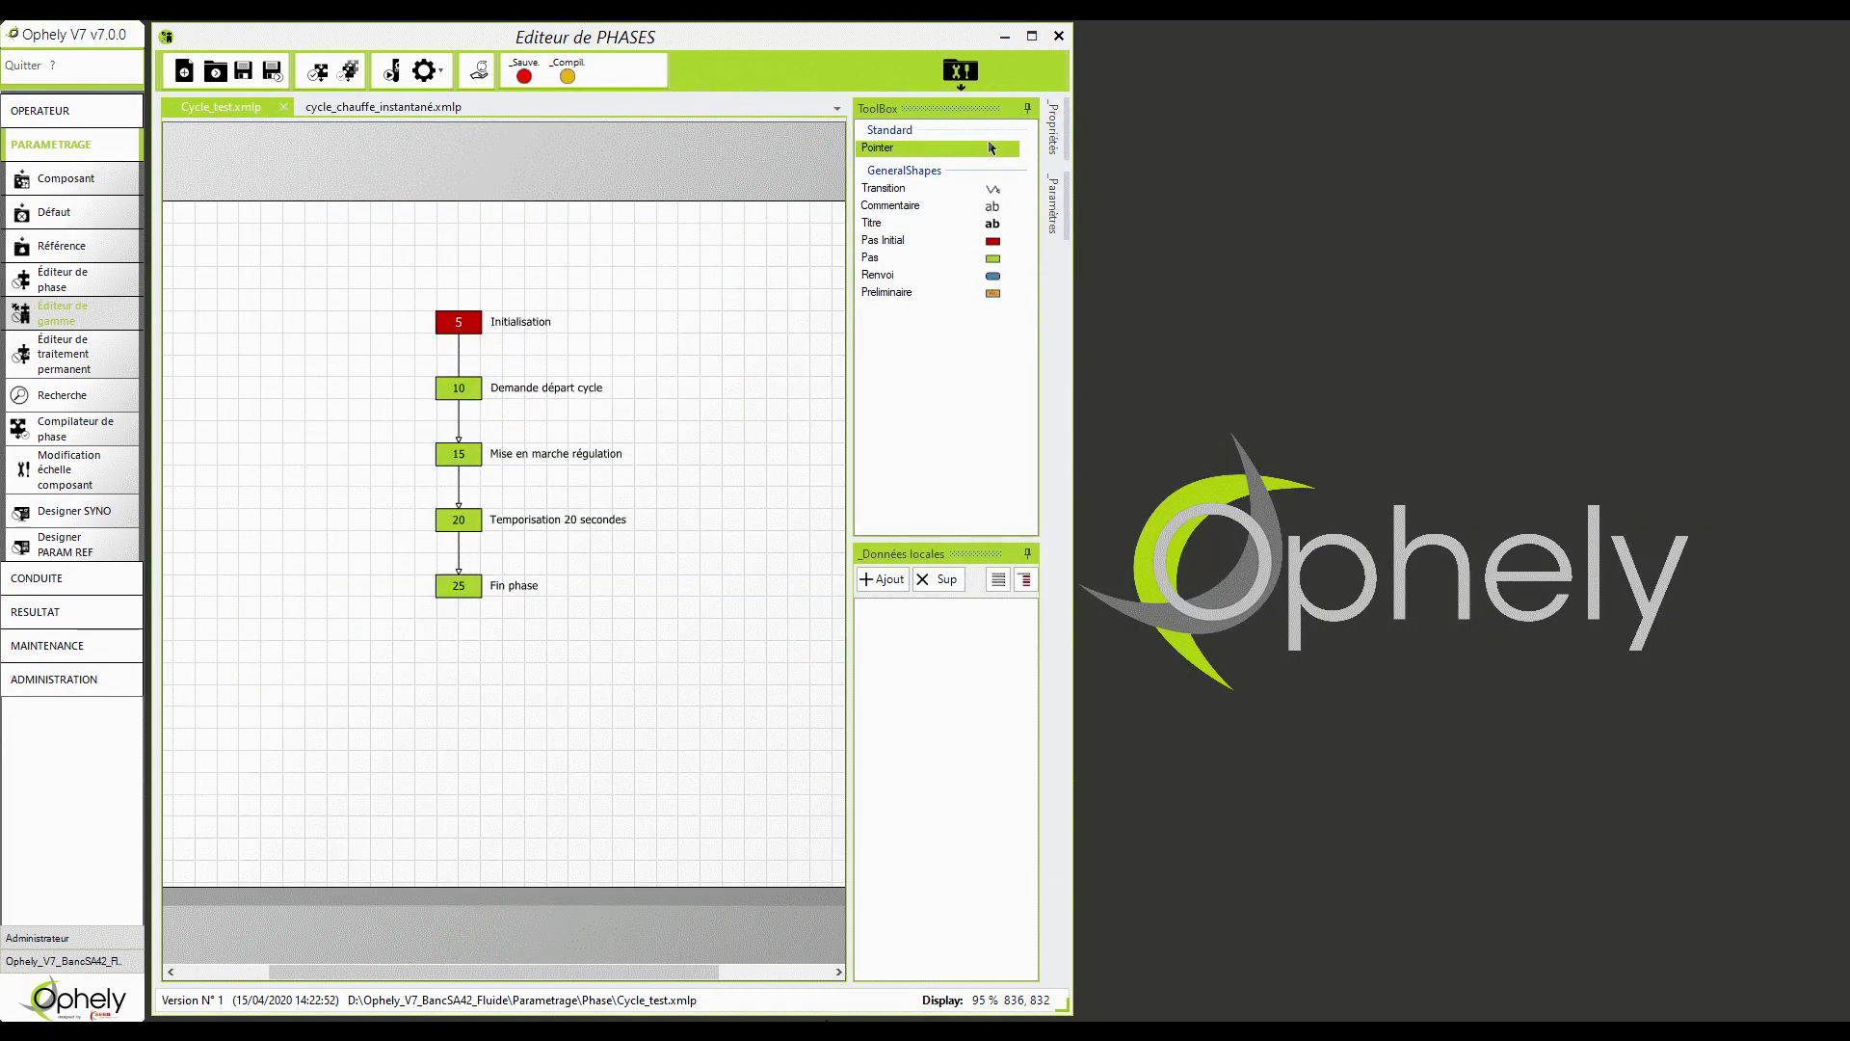